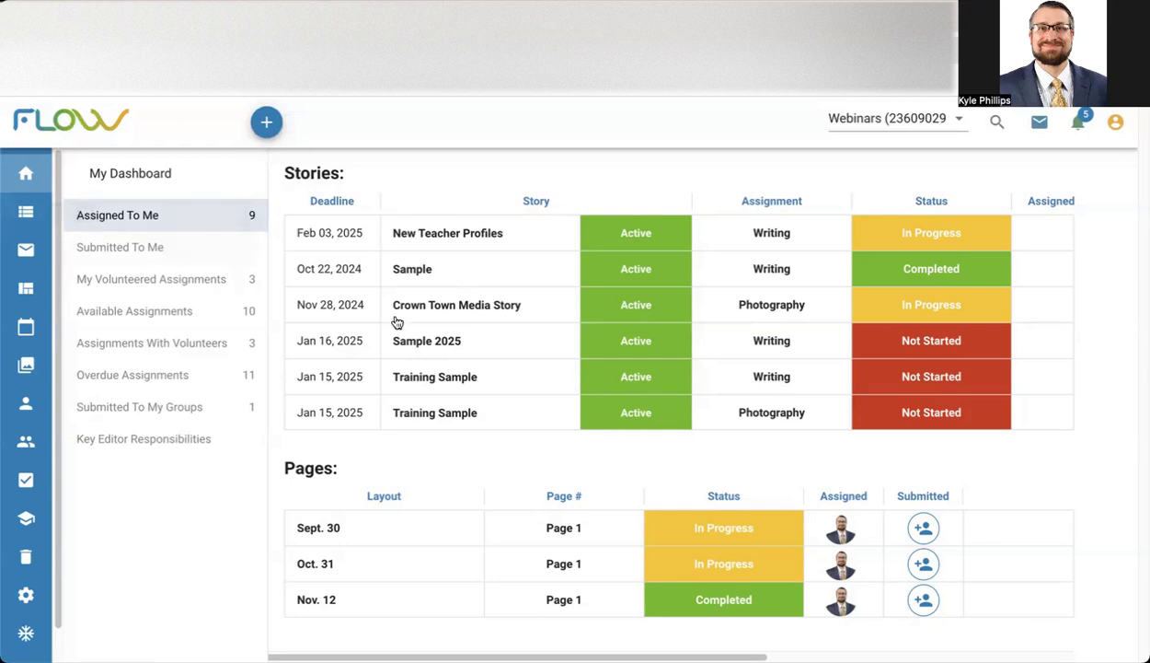
# Submit the Training Sample writing assignment to the Sections Editor in its workflow and close the story.
pyautogui.click(639, 240)
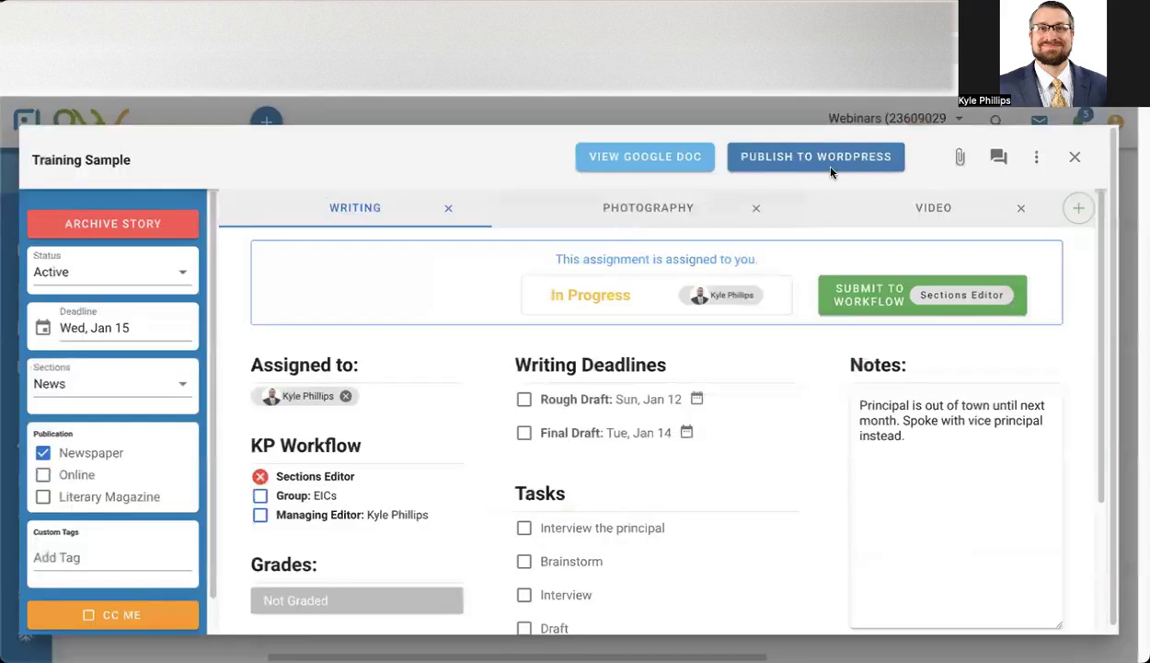
pyautogui.click(891, 299)
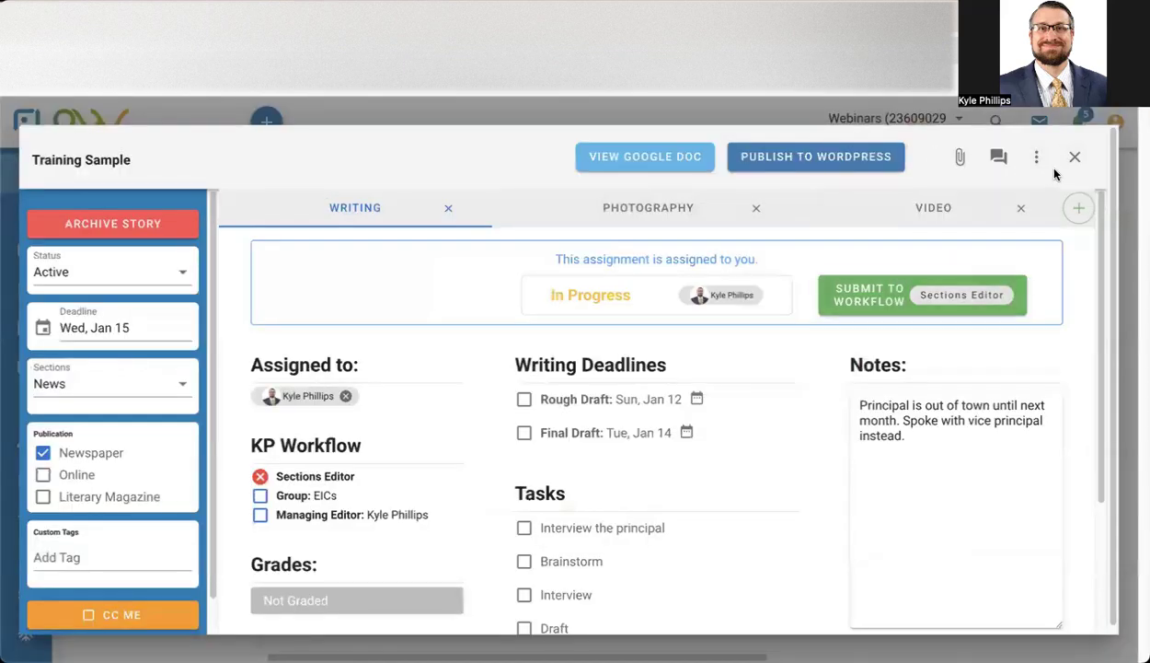
pyautogui.click(1073, 157)
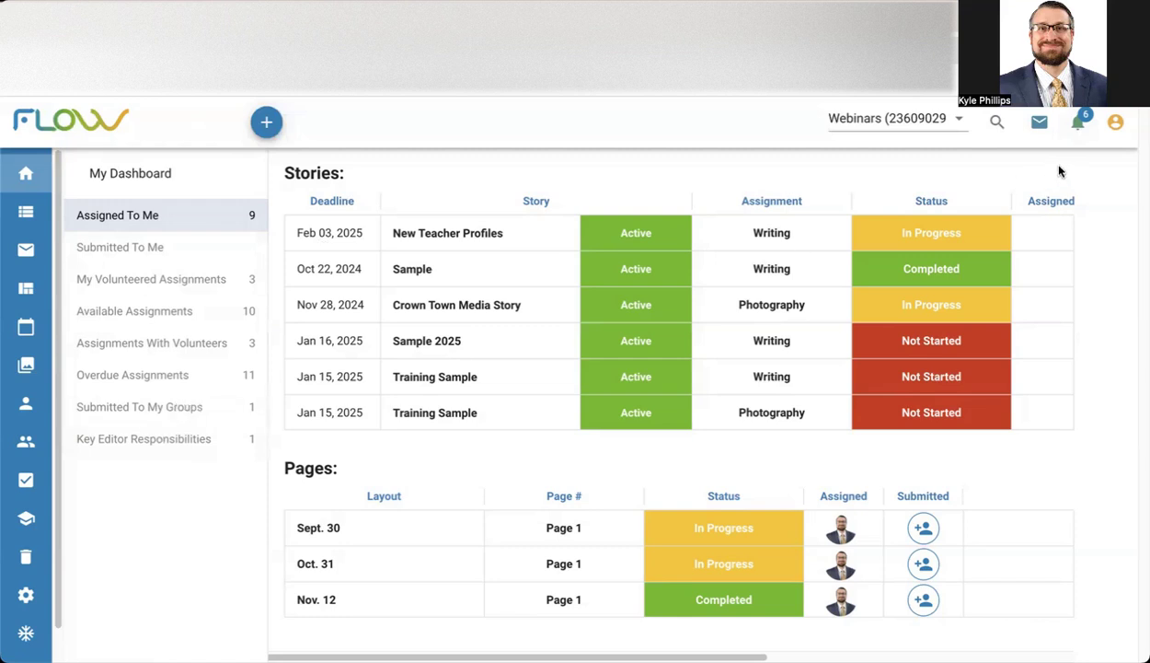
# Review the notifications and the dashboard lists of items submitted to the user's groups, key editor role and own account.
pyautogui.click(1077, 125)
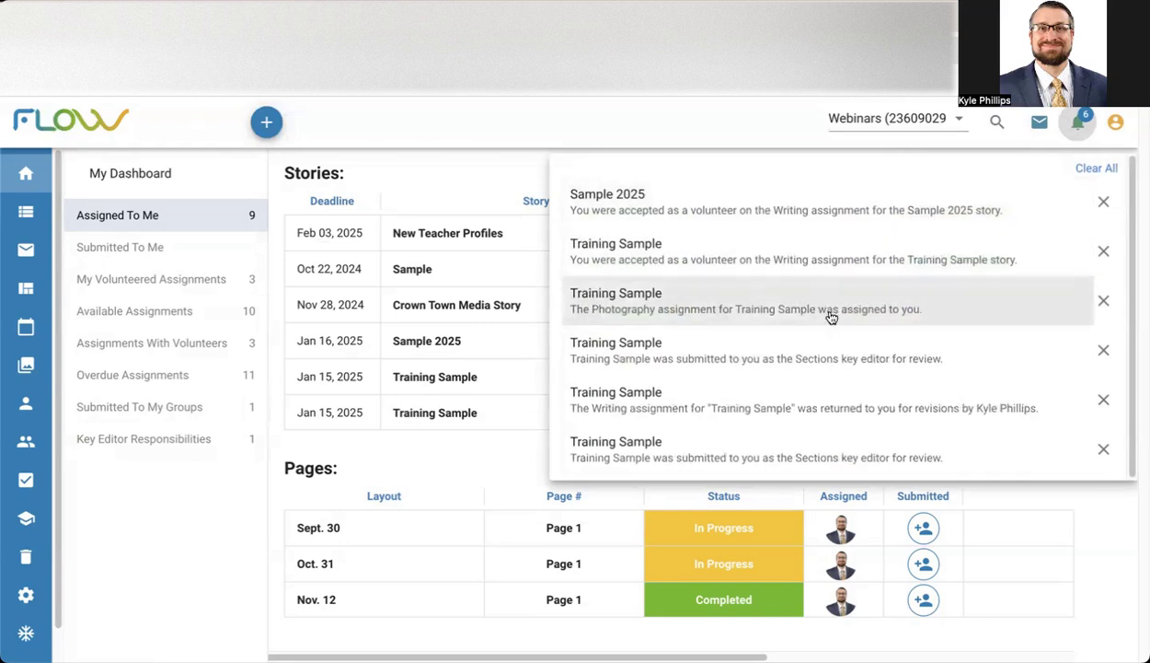
pyautogui.click(1070, 122)
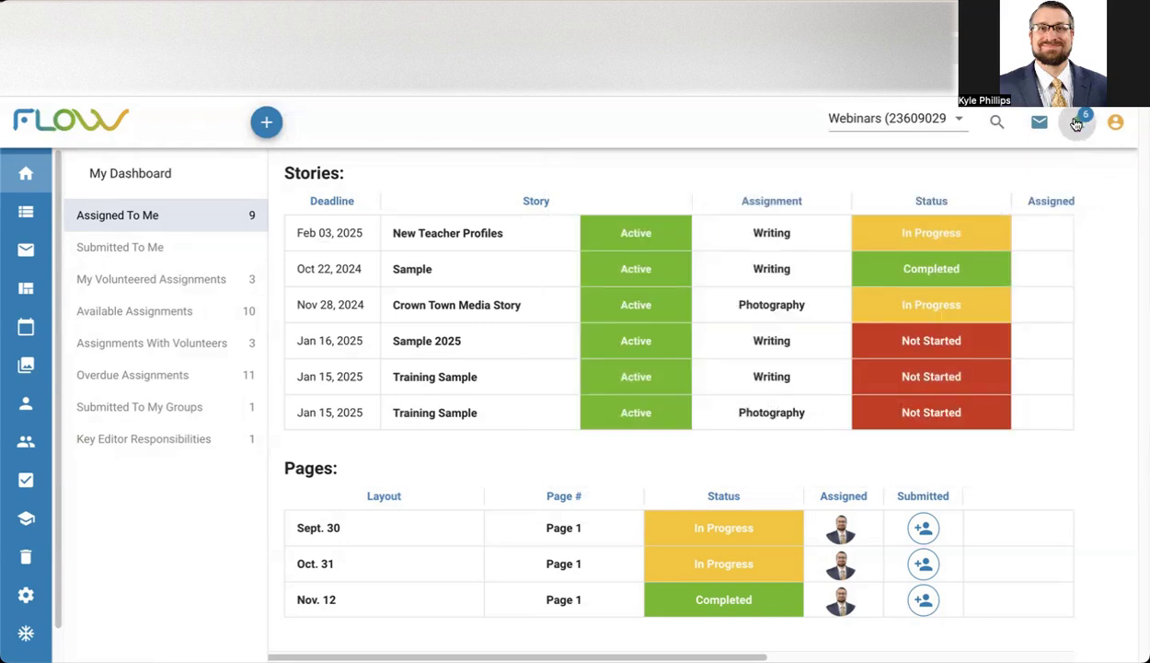
pyautogui.click(169, 409)
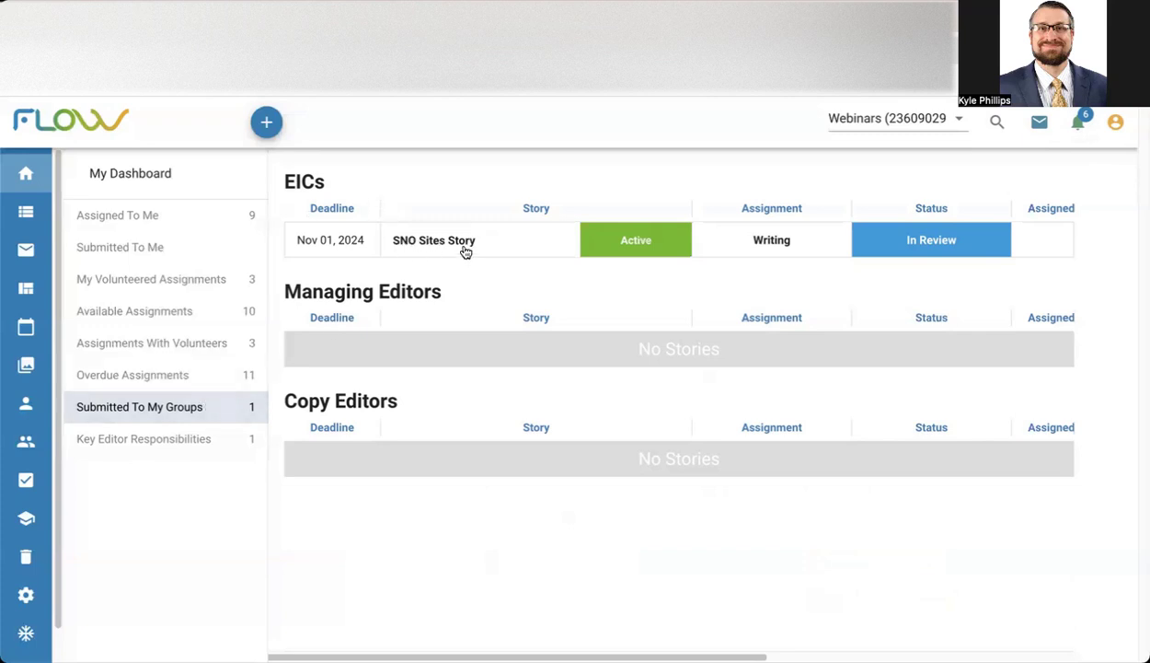
pyautogui.click(166, 437)
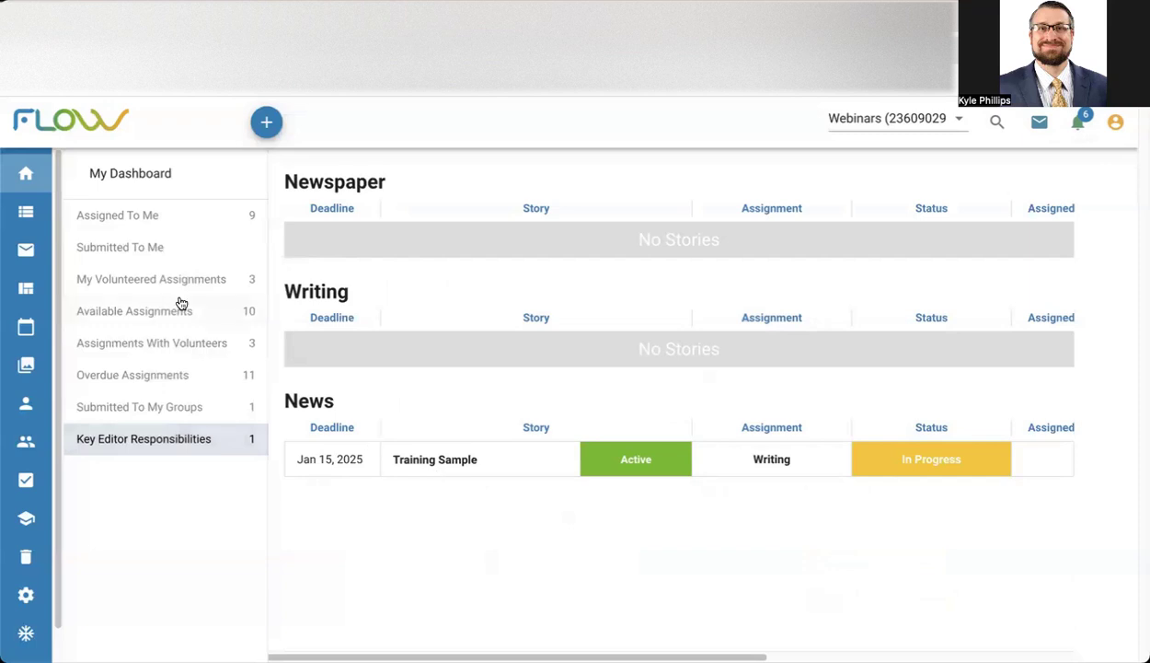
pyautogui.click(176, 250)
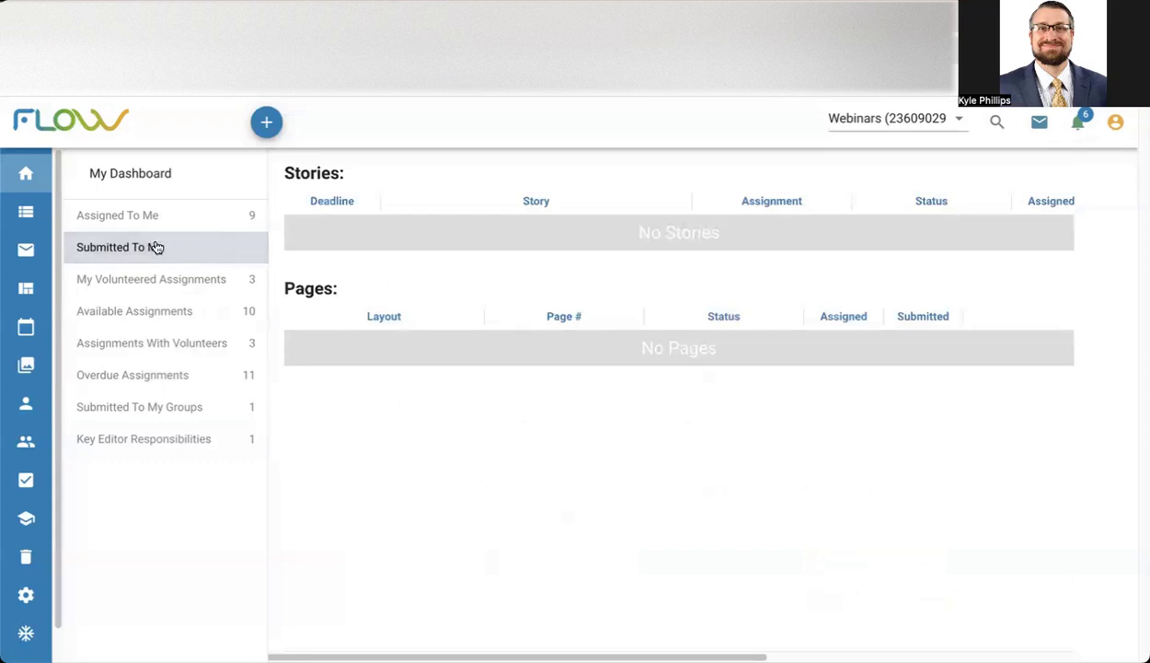
# Open the Training Sample story from the key editor responsibilities and look through its video, photography and writing assignments.
pyautogui.click(198, 436)
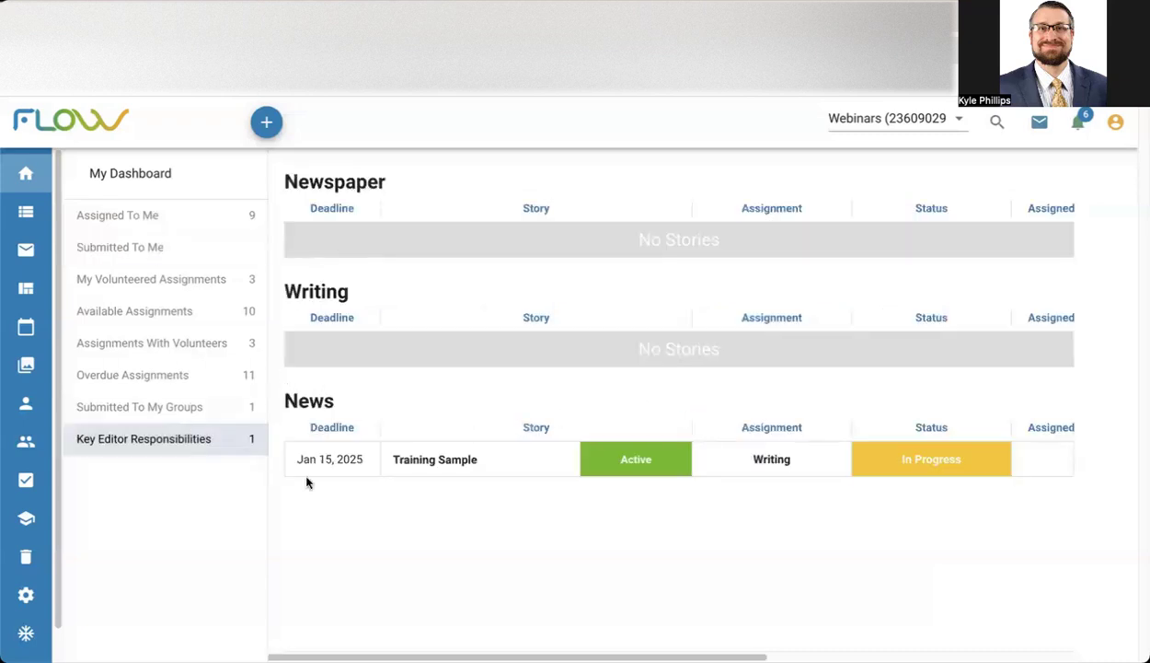
pyautogui.click(432, 463)
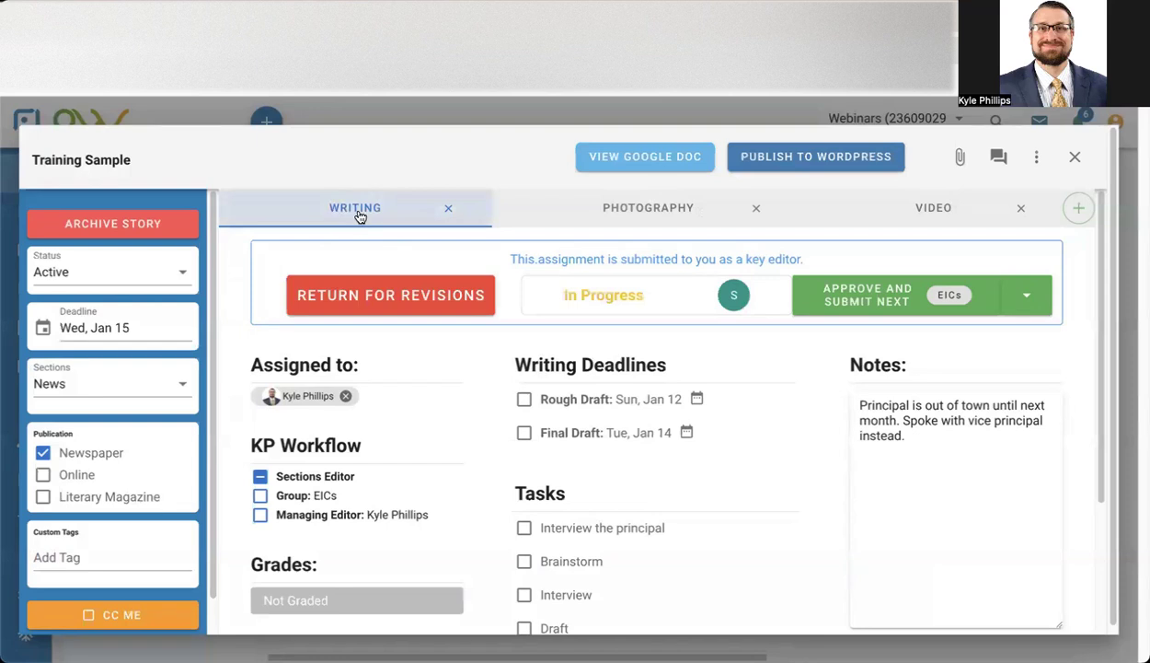
pyautogui.click(934, 219)
pyautogui.click(657, 216)
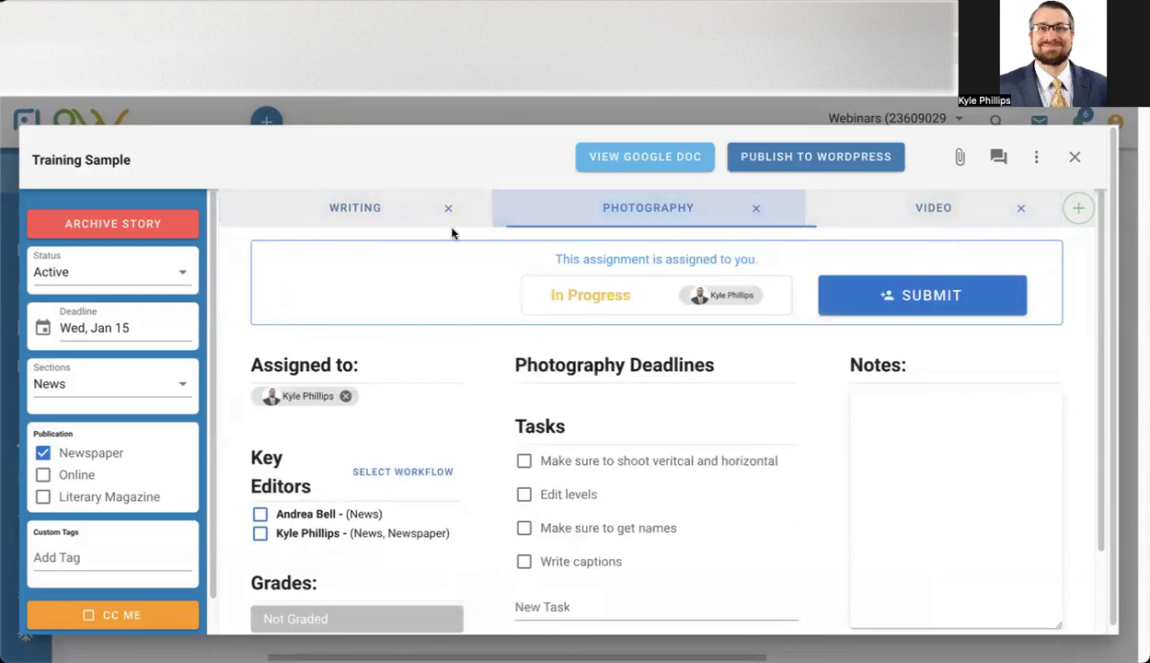
pyautogui.click(431, 226)
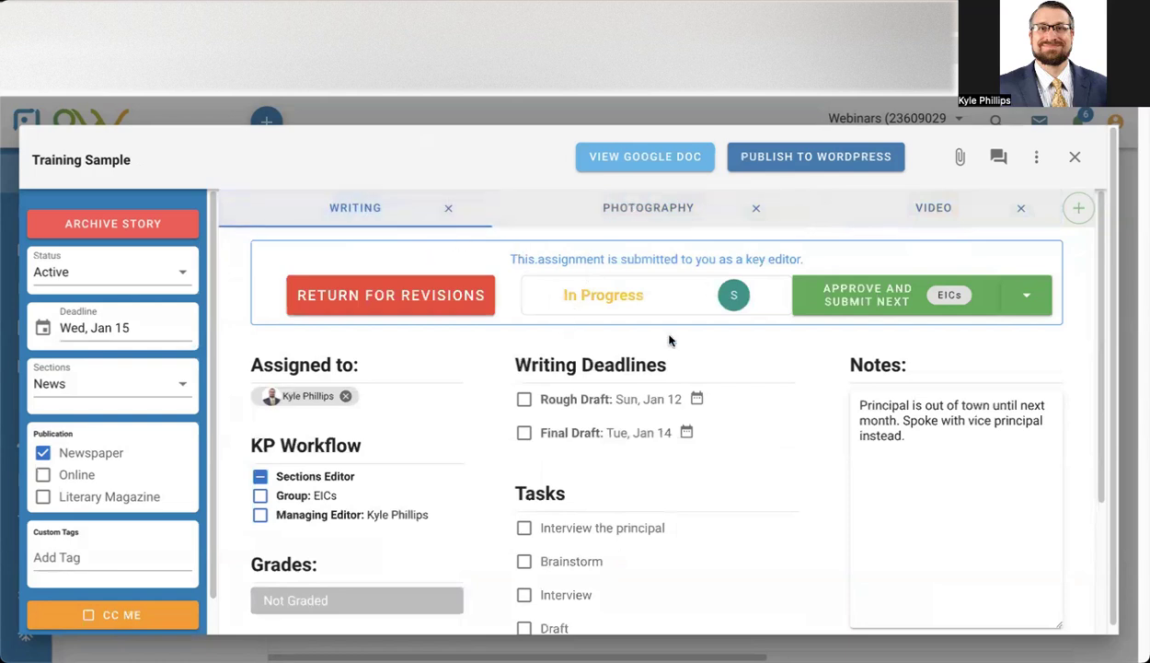
# View the story's Google Doc, check the comment and suggestion options for a selected passage, and return to the story in FLOW.
pyautogui.click(660, 163)
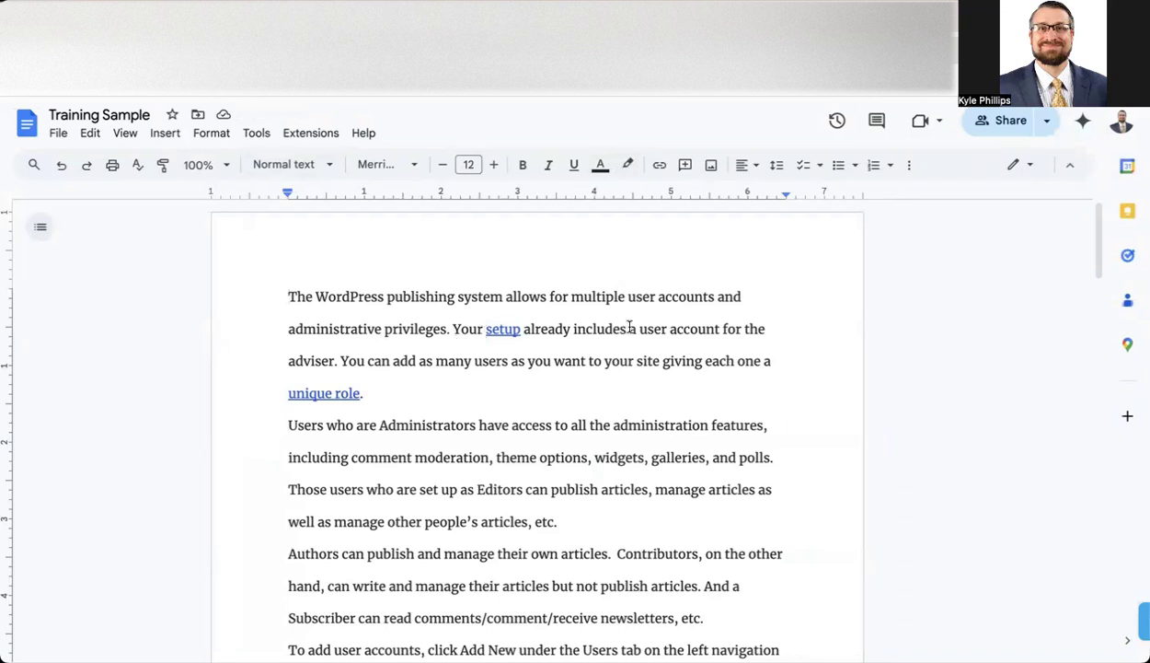
pyautogui.click(568, 425)
pyautogui.moveTo(570, 425); pyautogui.dragTo(648, 421)
pyautogui.rightClick(648, 421)
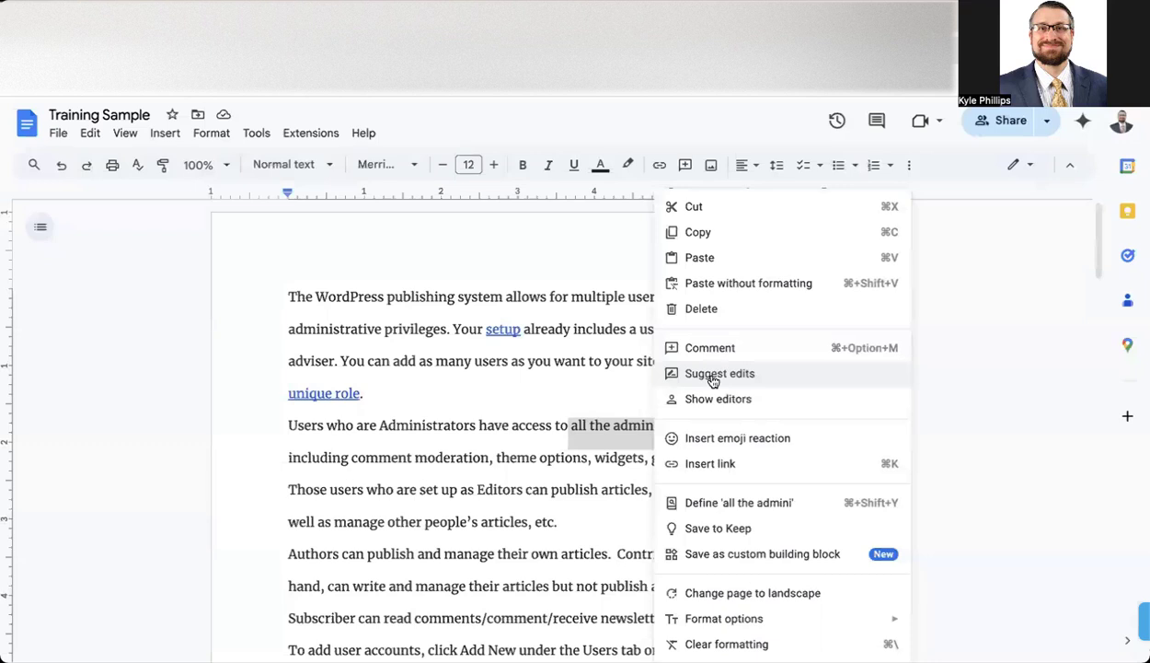
pyautogui.click(572, 360)
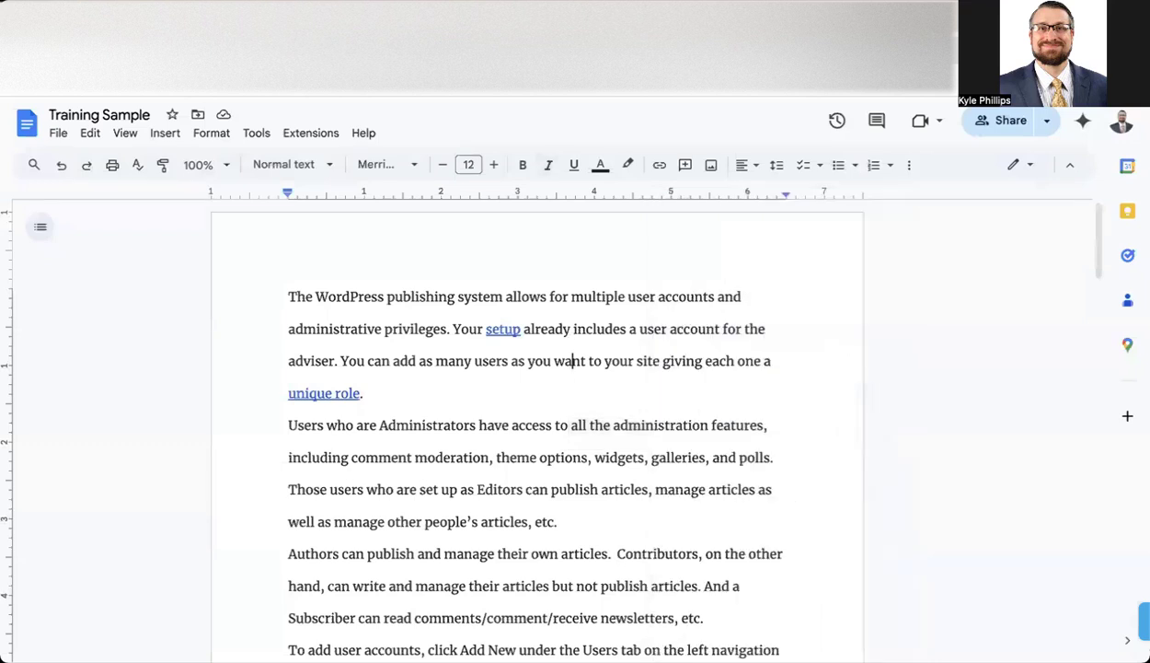
pyautogui.click(650, 20)
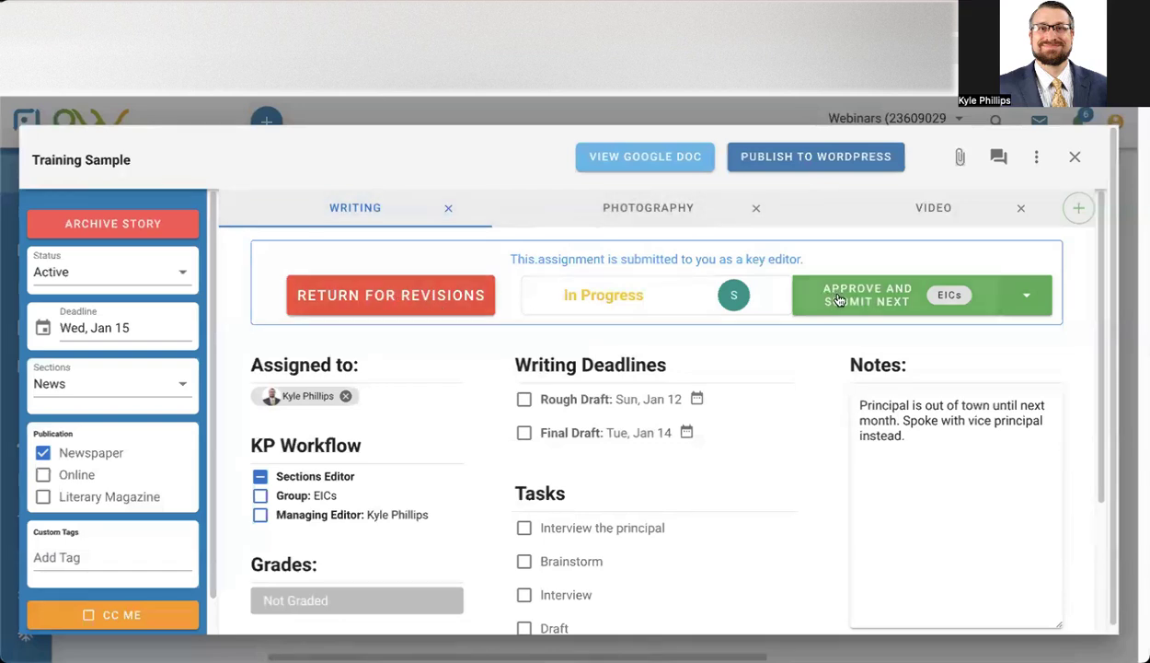
# Approve the writing assignment as Sections Editor, submit it to the EICs group, check the group's members and close the story.
pyautogui.click(885, 304)
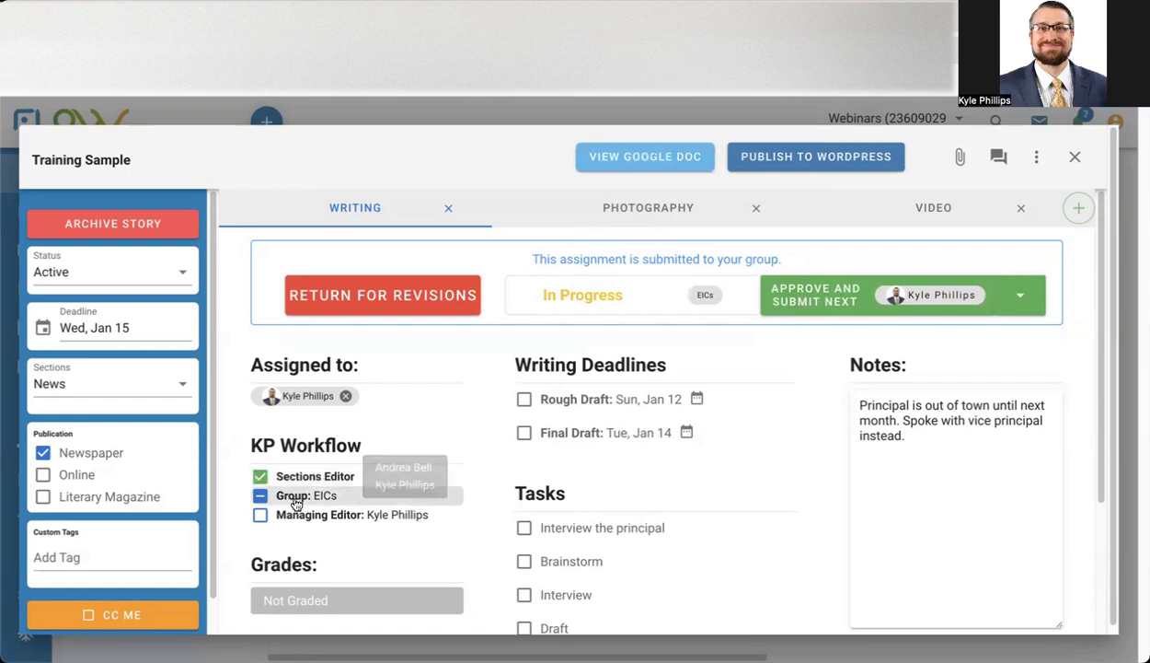
pyautogui.moveTo(295, 504)
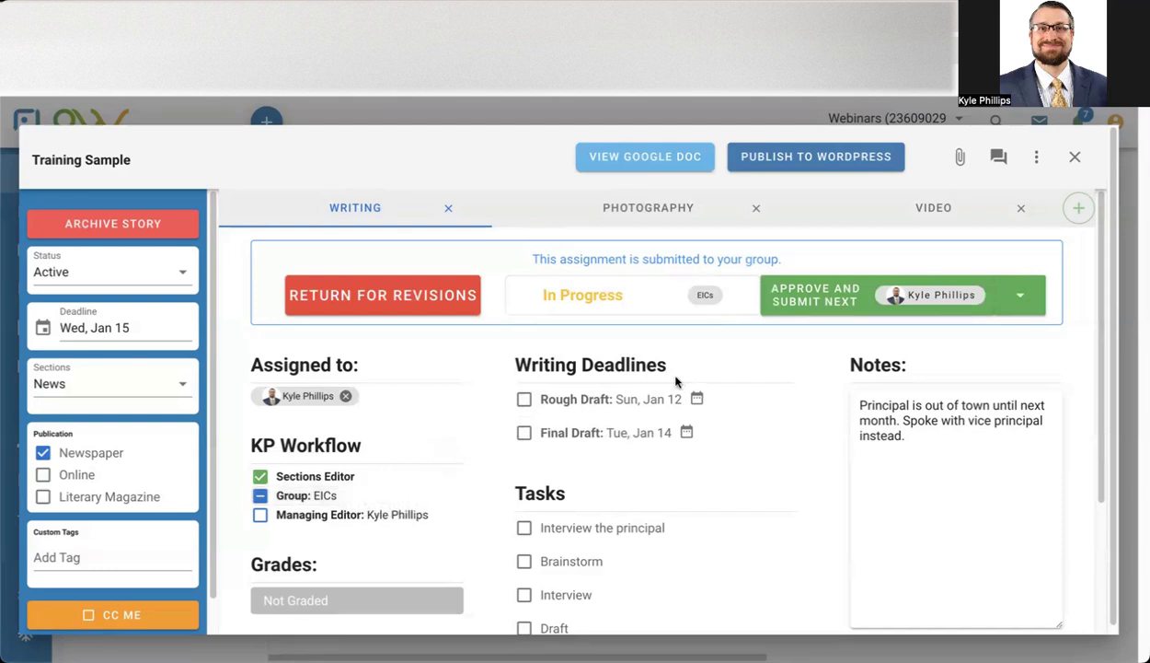
pyautogui.moveTo(369, 461)
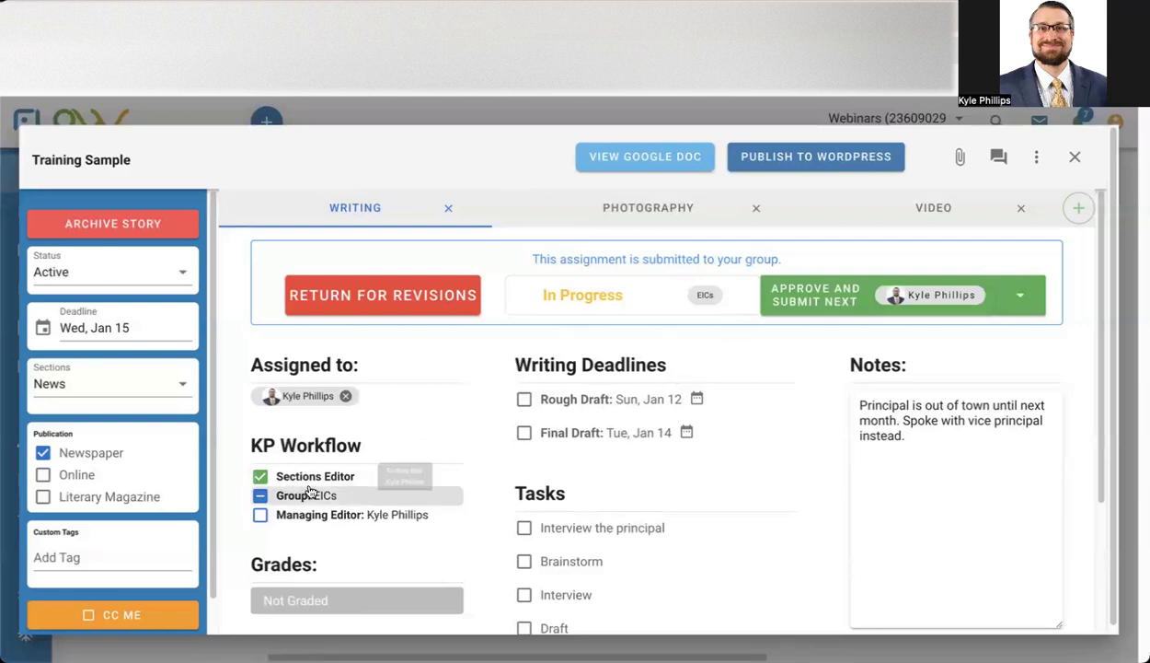
pyautogui.click(1075, 156)
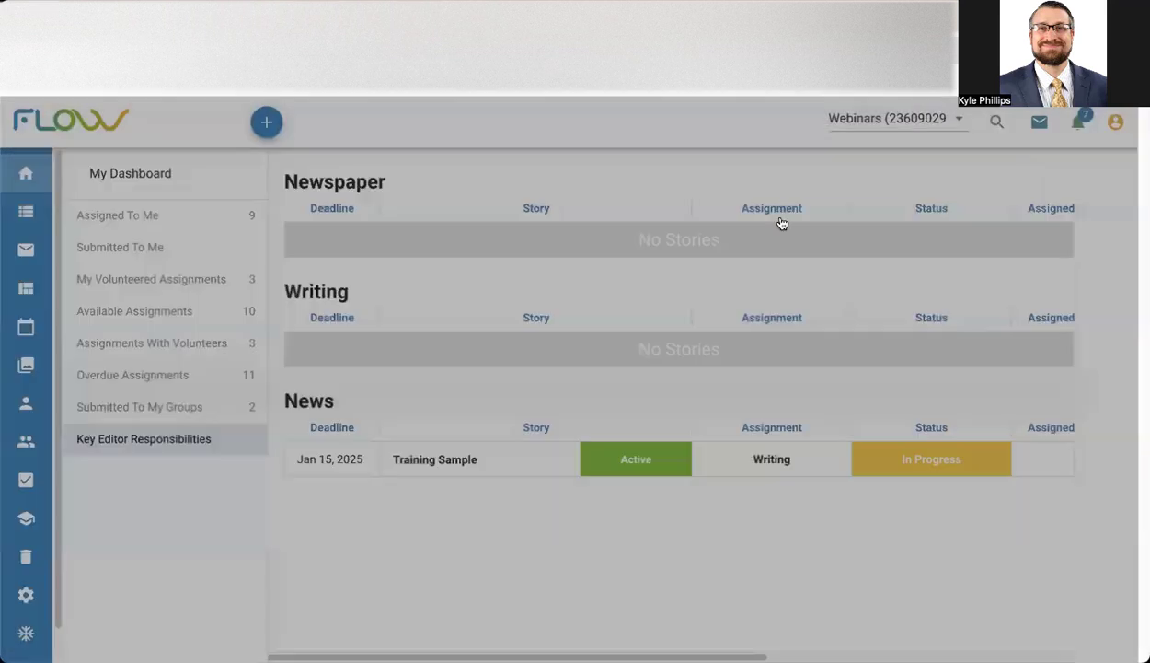
# Return the Training Sample writing assignment submitted to the EICs group for revisions and close the story.
pyautogui.click(195, 405)
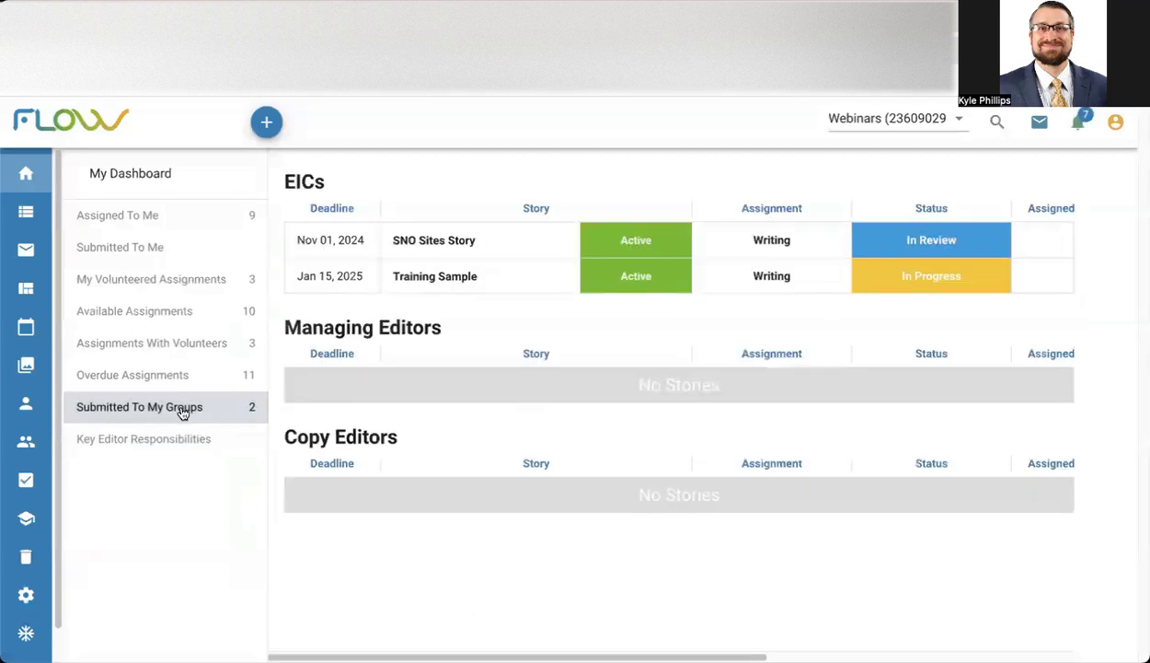
pyautogui.click(426, 278)
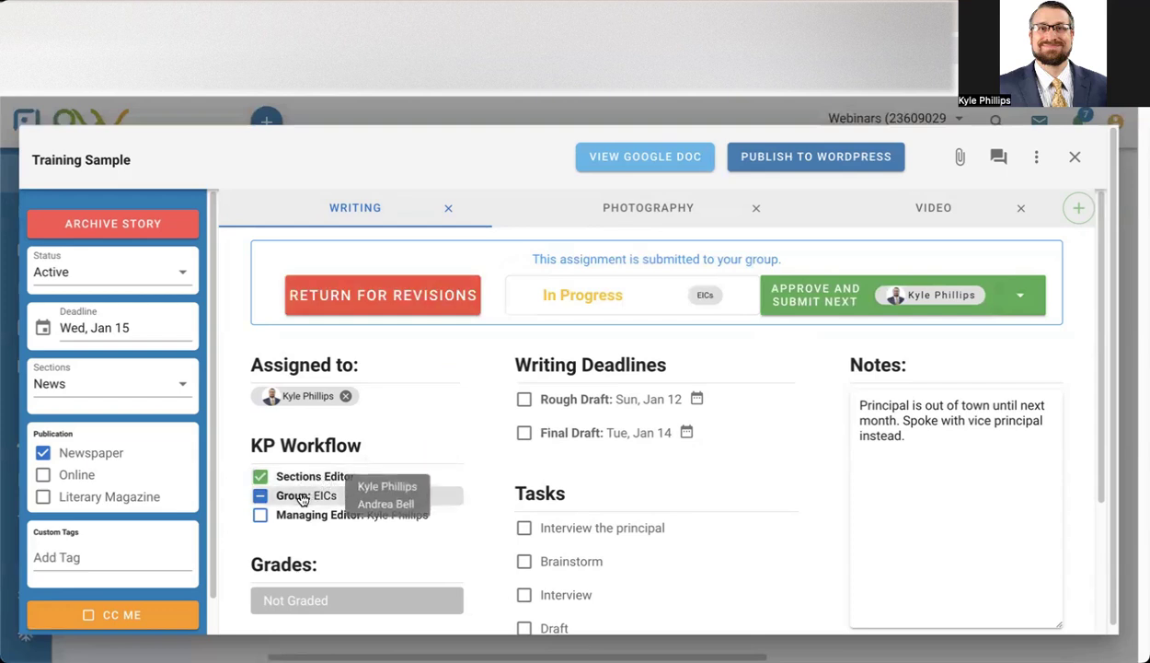
pyautogui.click(418, 293)
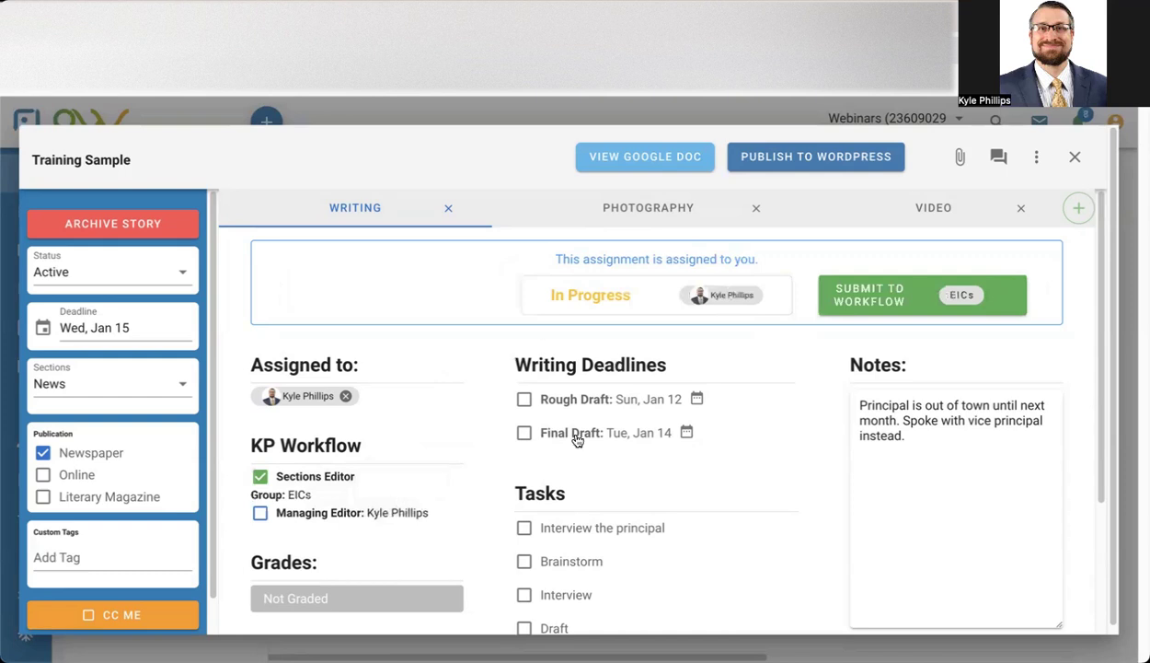
pyautogui.click(1076, 160)
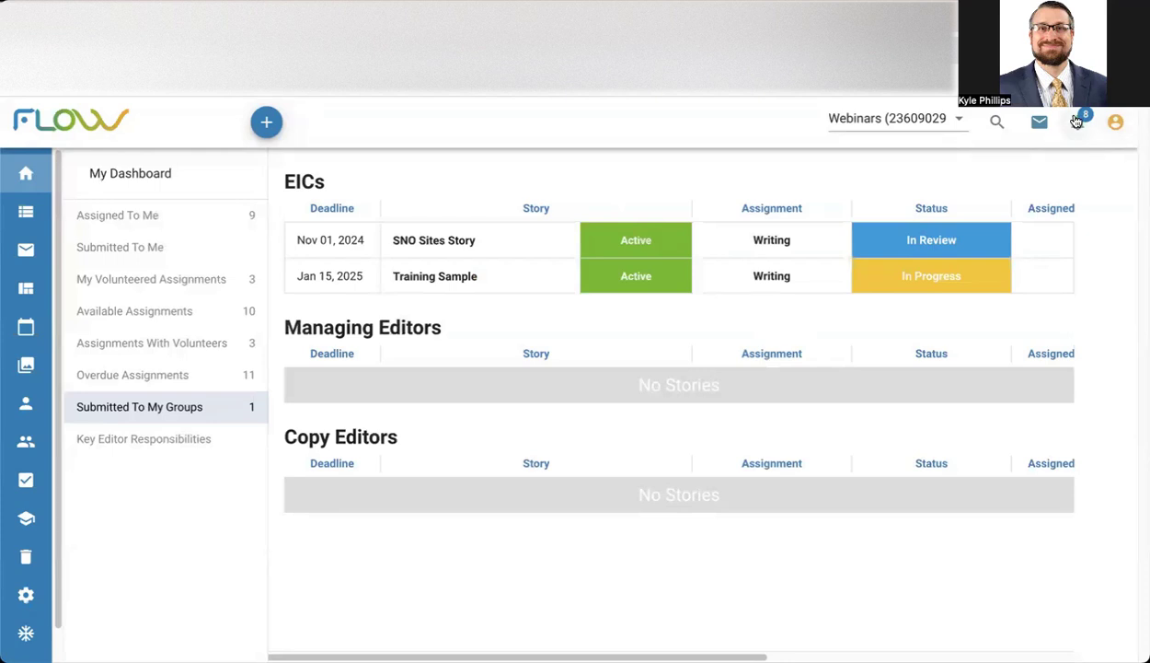
# Reopen the Training Sample writing assignment from the assigned stories and resubmit it to the EICs group.
pyautogui.click(144, 215)
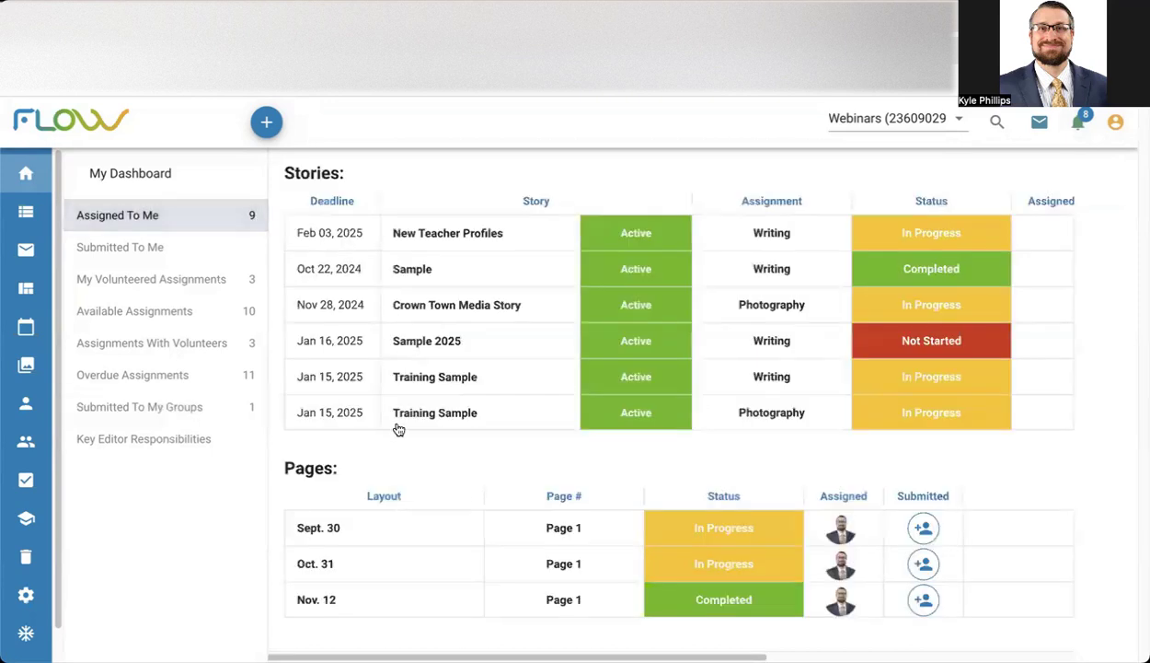
pyautogui.click(427, 379)
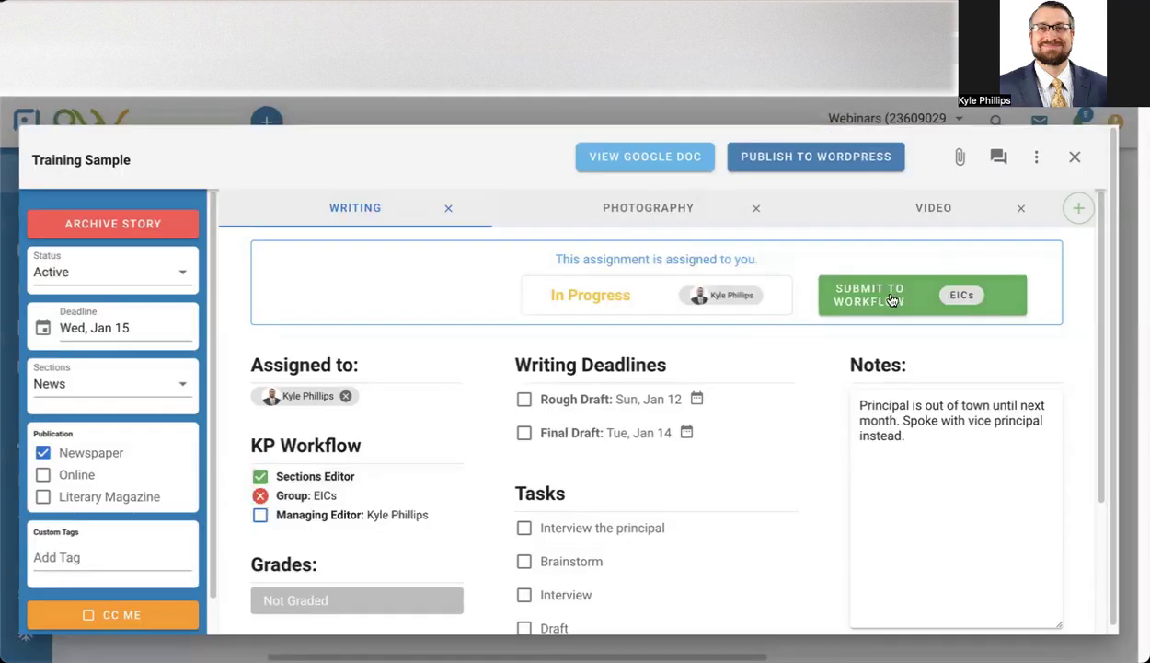
pyautogui.click(891, 299)
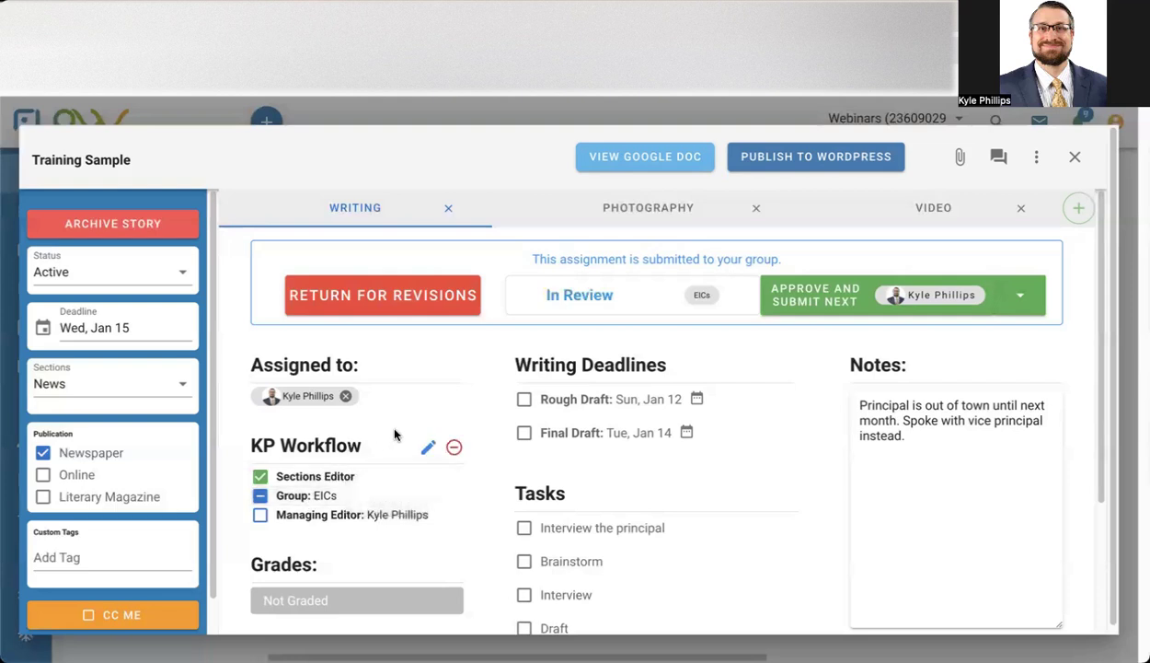
# Approve the writing assignment for the EICs group, pass it to the Managing Editor and mark it complete.
pyautogui.click(819, 306)
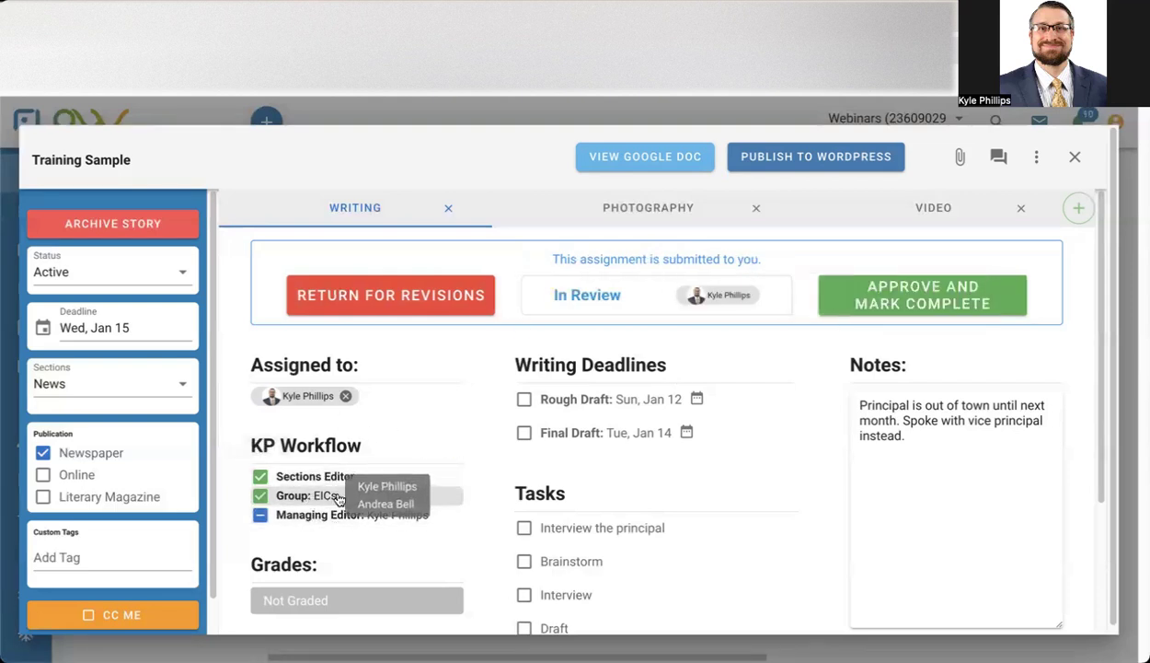
pyautogui.click(892, 313)
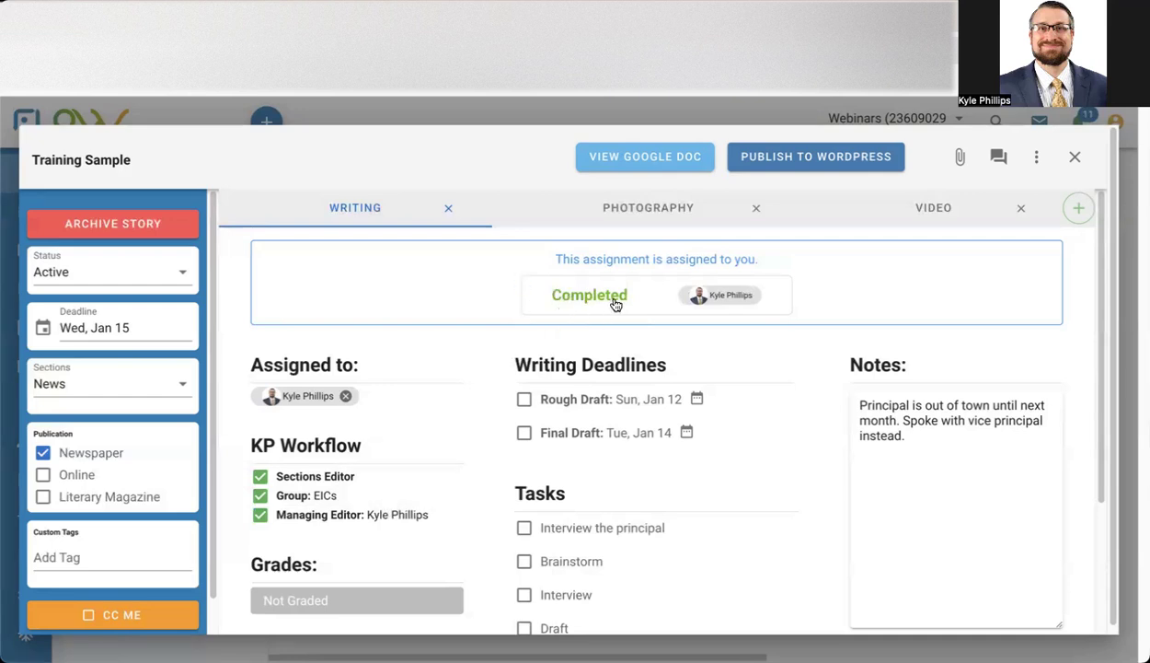
# Add the KP Photo workflow to the story's photography assignment and submit the assignment to its Managing Editor.
pyautogui.click(676, 219)
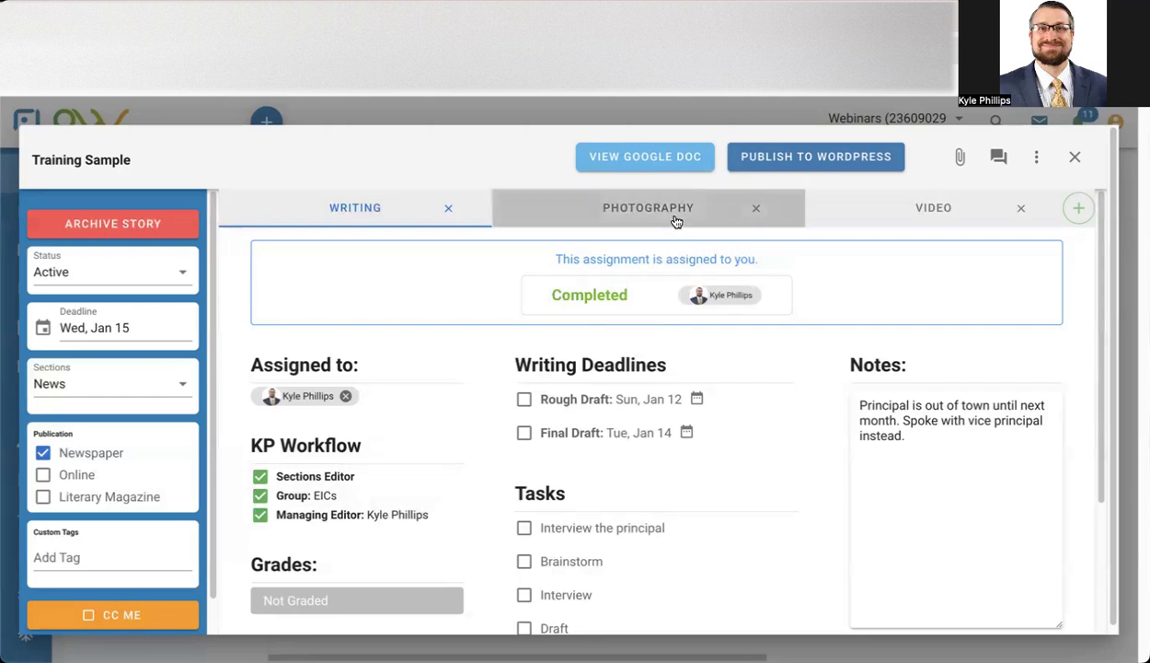
pyautogui.scroll(-2, 614, 310)
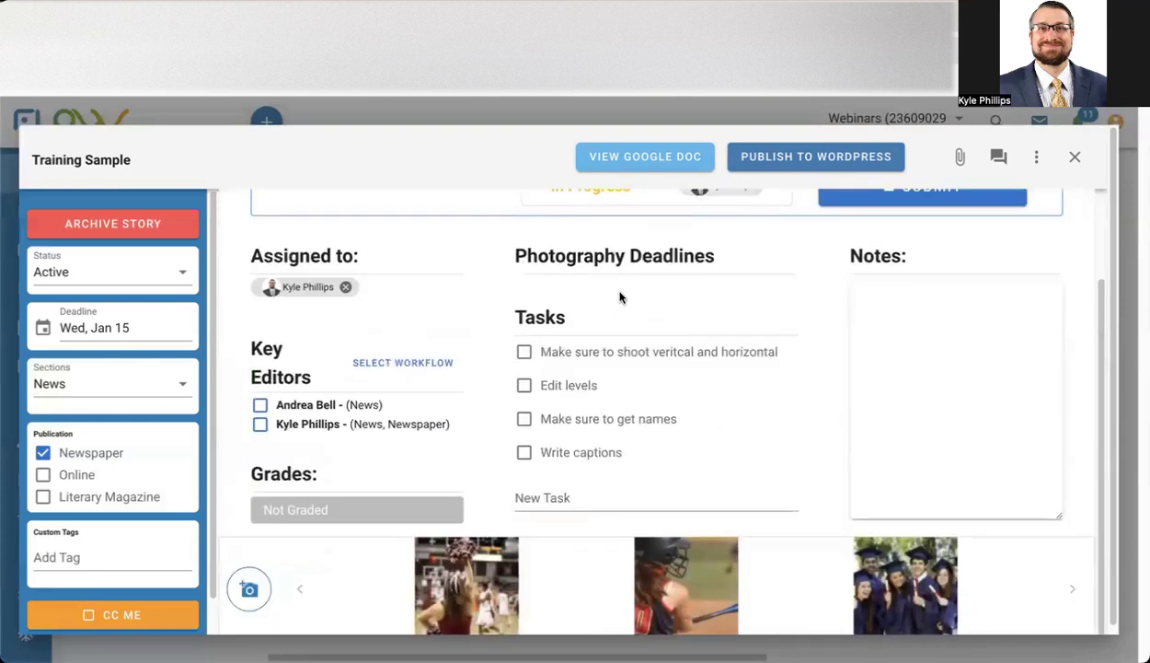
pyautogui.scroll(2, 616, 294)
pyautogui.scroll(-1, 681, 254)
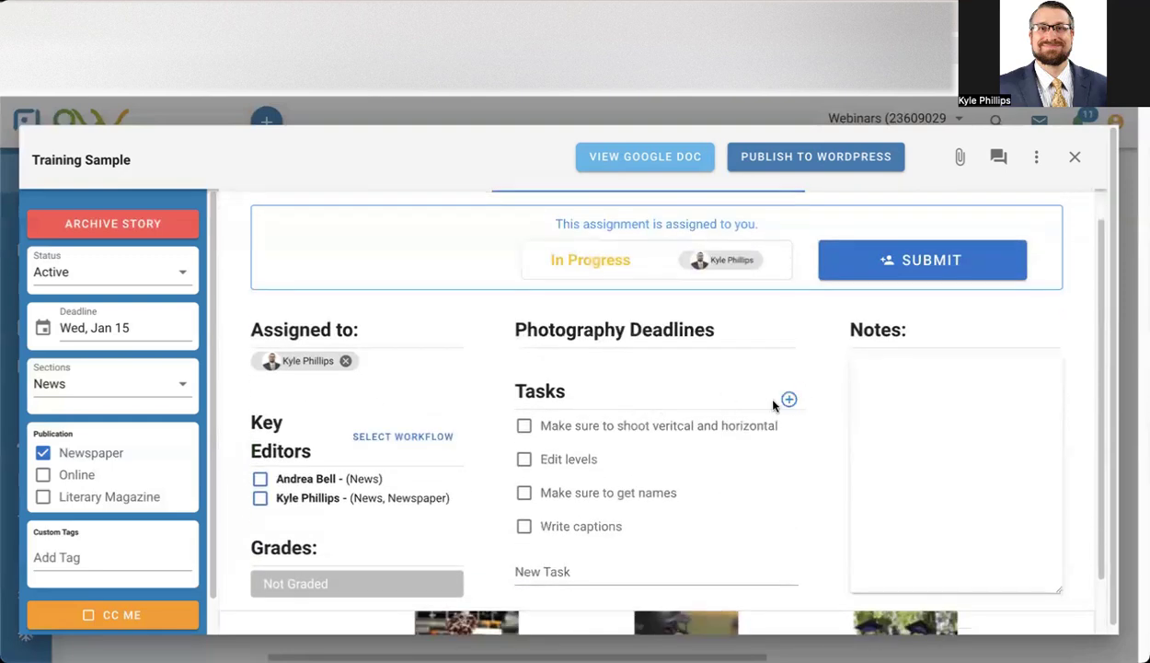
pyautogui.click(426, 446)
pyautogui.click(408, 381)
pyautogui.click(411, 469)
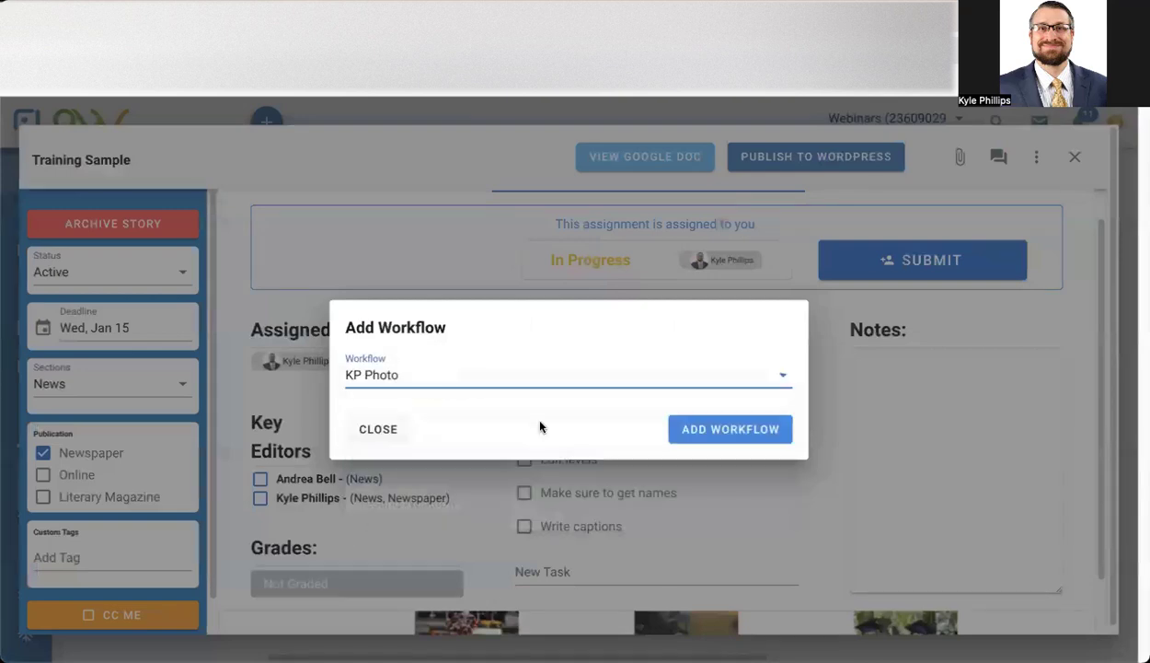
pyautogui.click(685, 433)
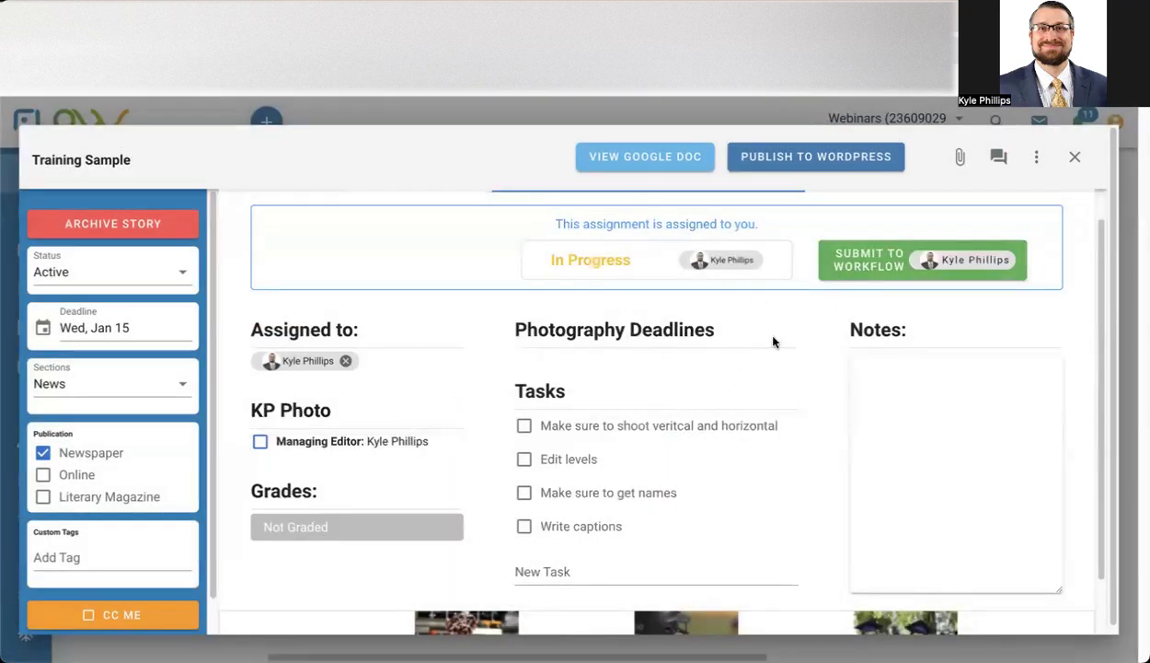
pyautogui.click(875, 261)
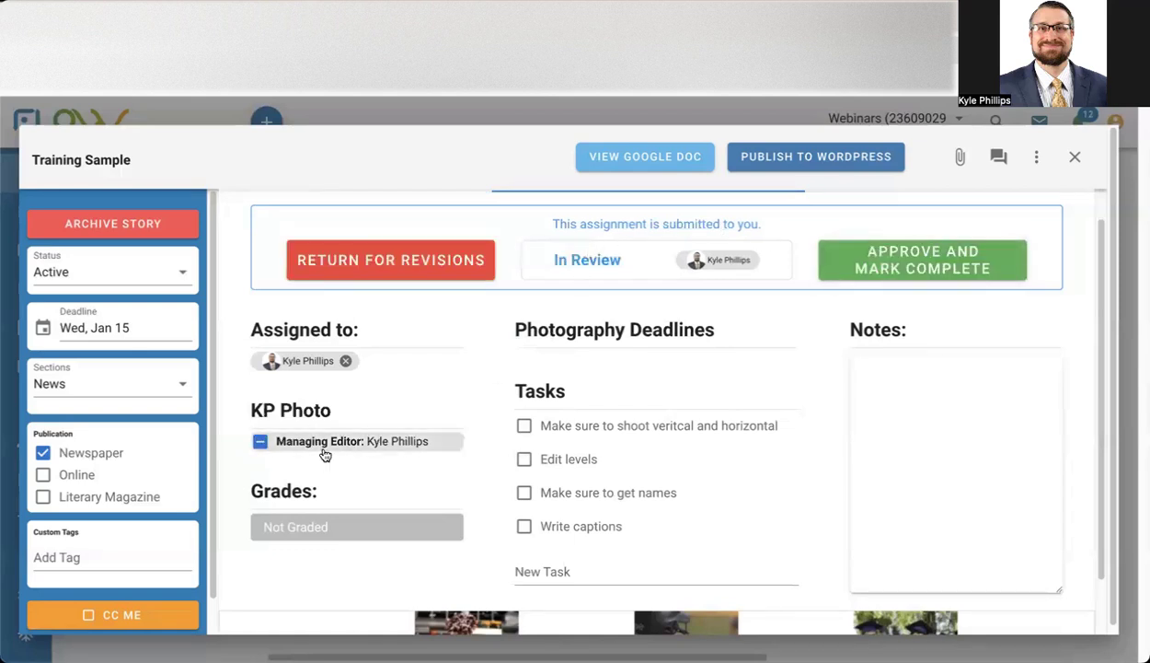
# Approve the photography assignment submitted to the Managing Editor and mark it complete.
pyautogui.scroll(-1, 497, 515)
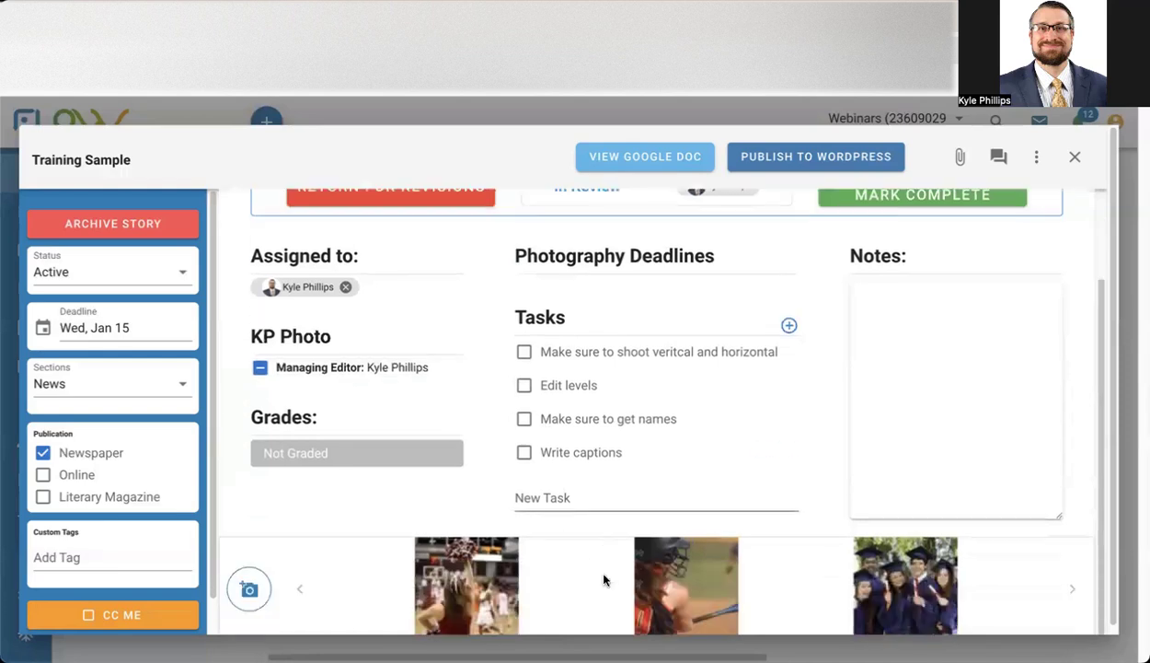
pyautogui.scroll(1, 689, 436)
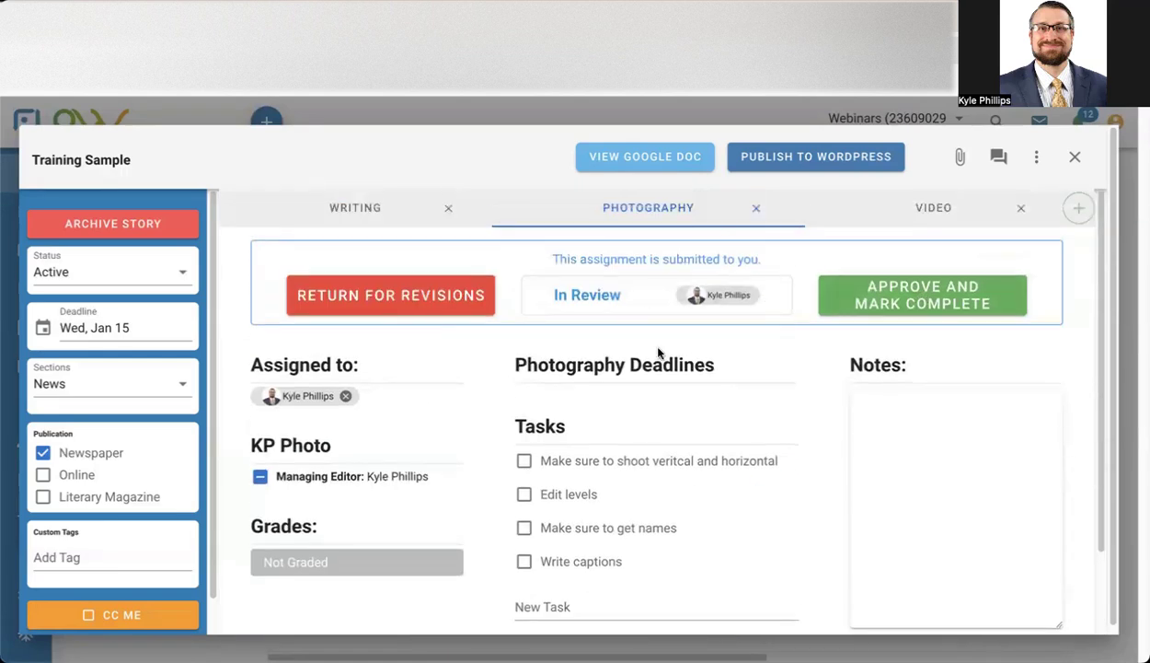
pyautogui.click(944, 407)
pyautogui.scroll(-1, 897, 414)
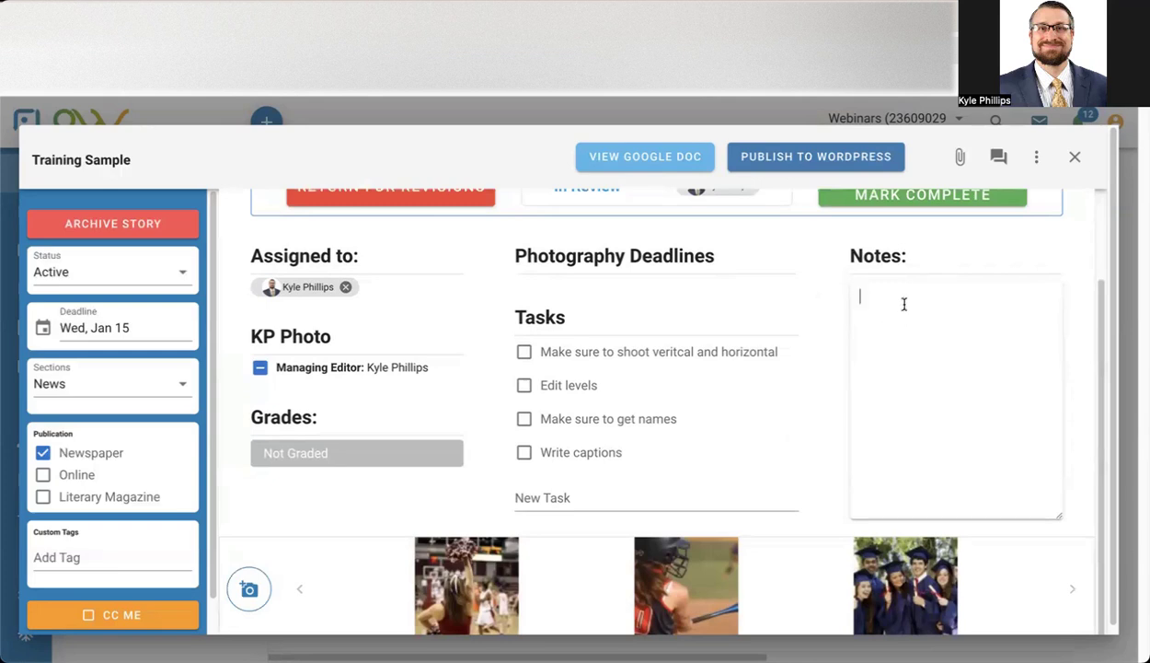
pyautogui.scroll(1, 883, 345)
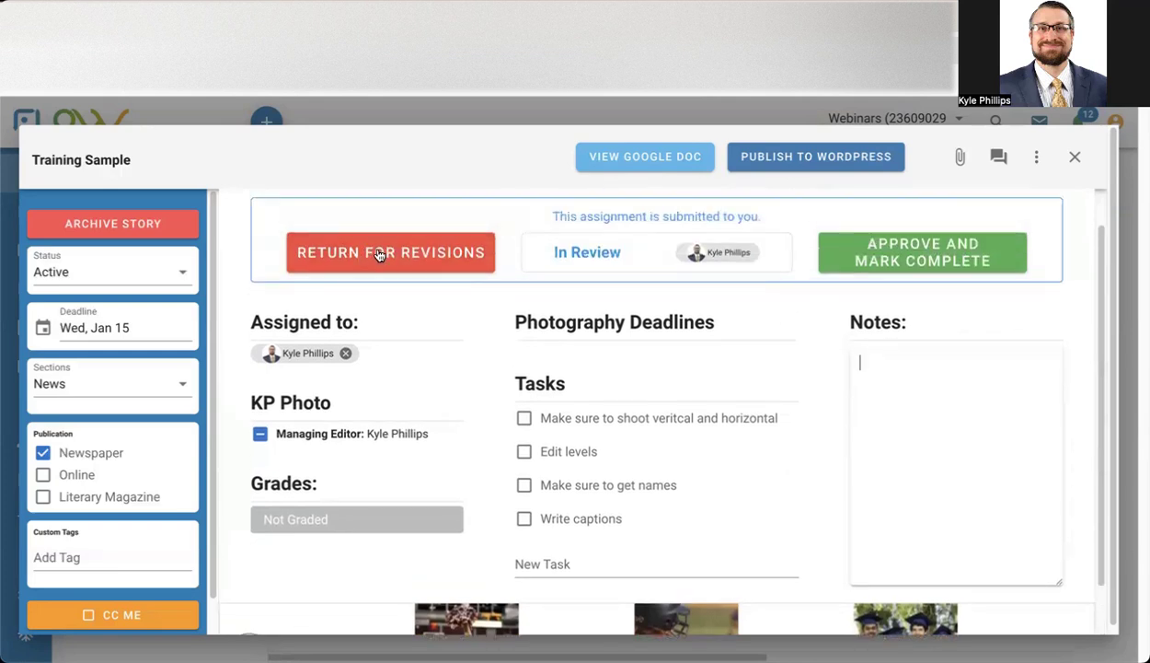
pyautogui.click(937, 262)
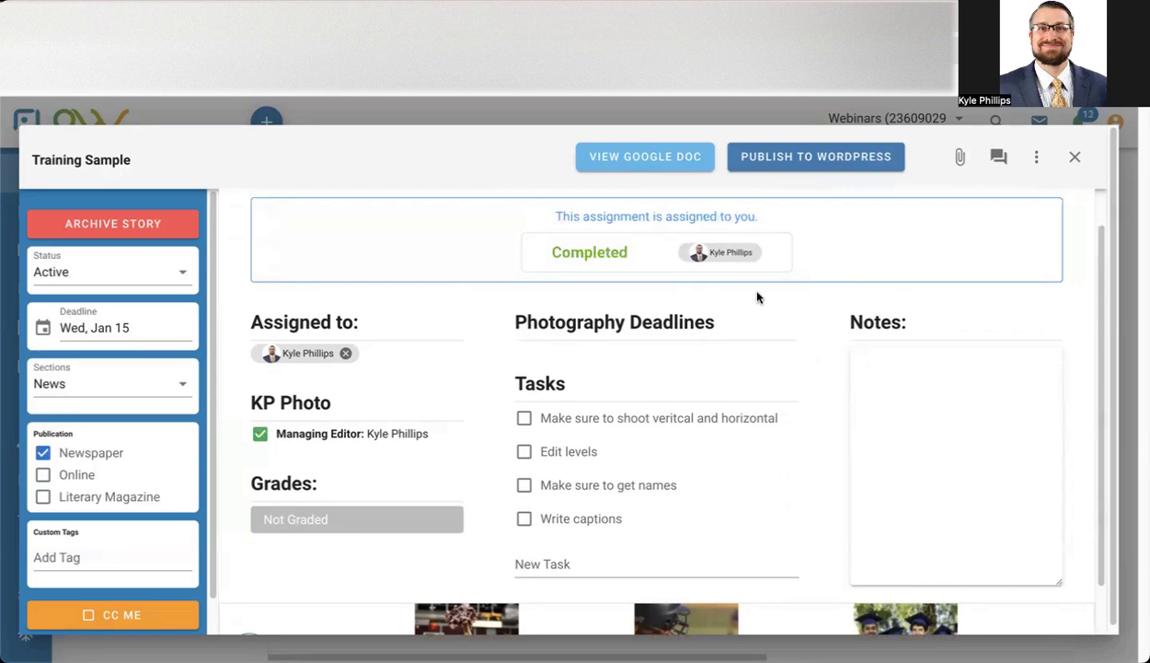
# Review the story's video assignment, including the file name given in its notes, and compare it with the photography assignment.
pyautogui.scroll(1, 773, 276)
pyautogui.click(929, 209)
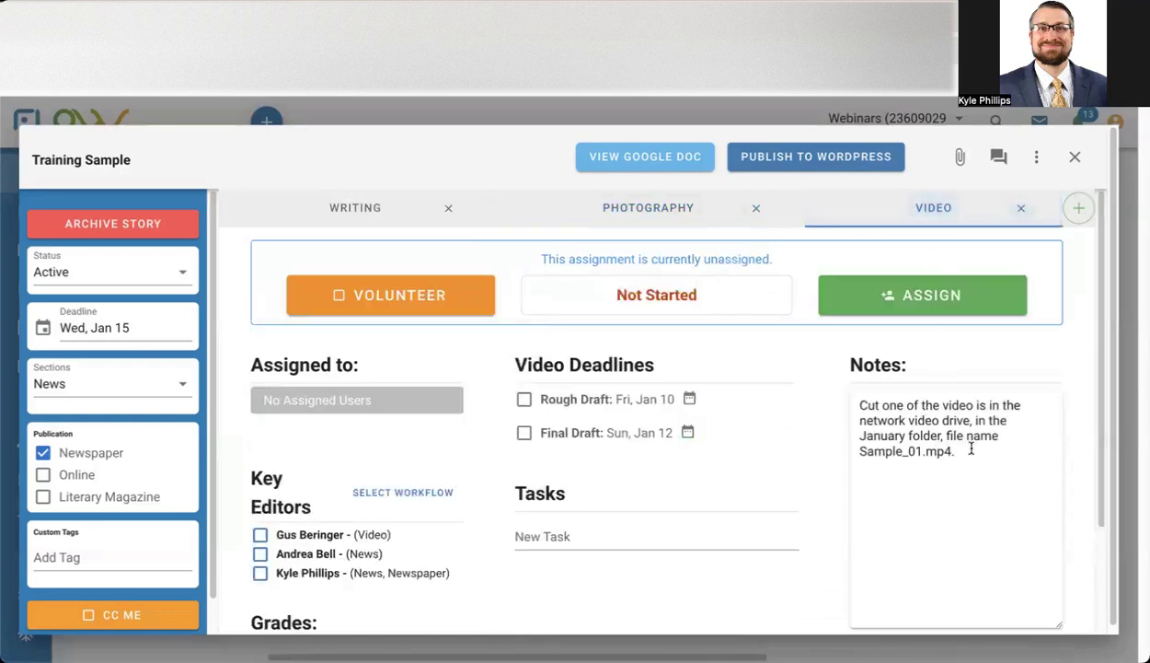
pyautogui.moveTo(956, 451); pyautogui.dragTo(874, 453)
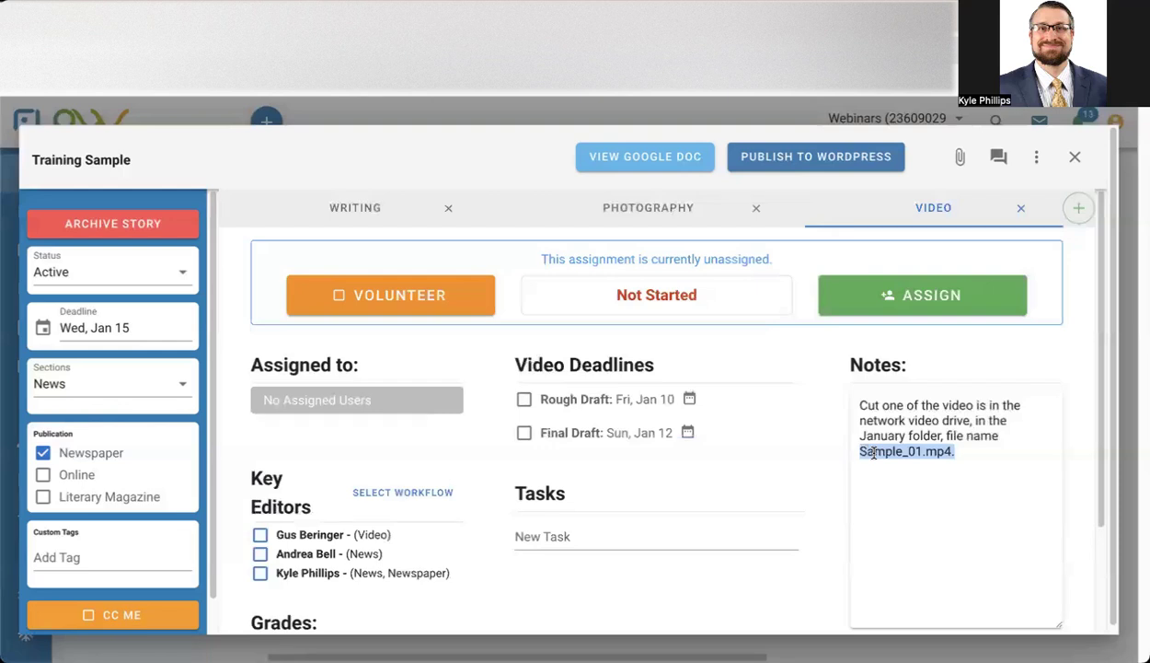
pyautogui.click(963, 456)
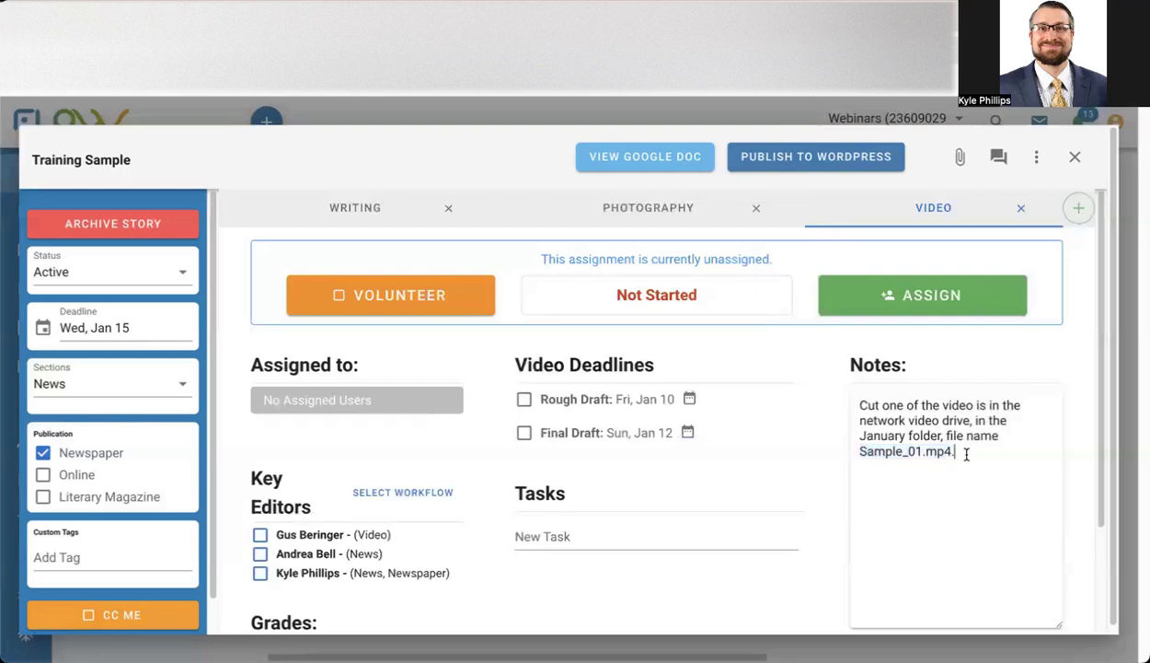
pyautogui.moveTo(949, 452); pyautogui.dragTo(843, 449)
pyautogui.click(927, 452)
pyautogui.click(660, 221)
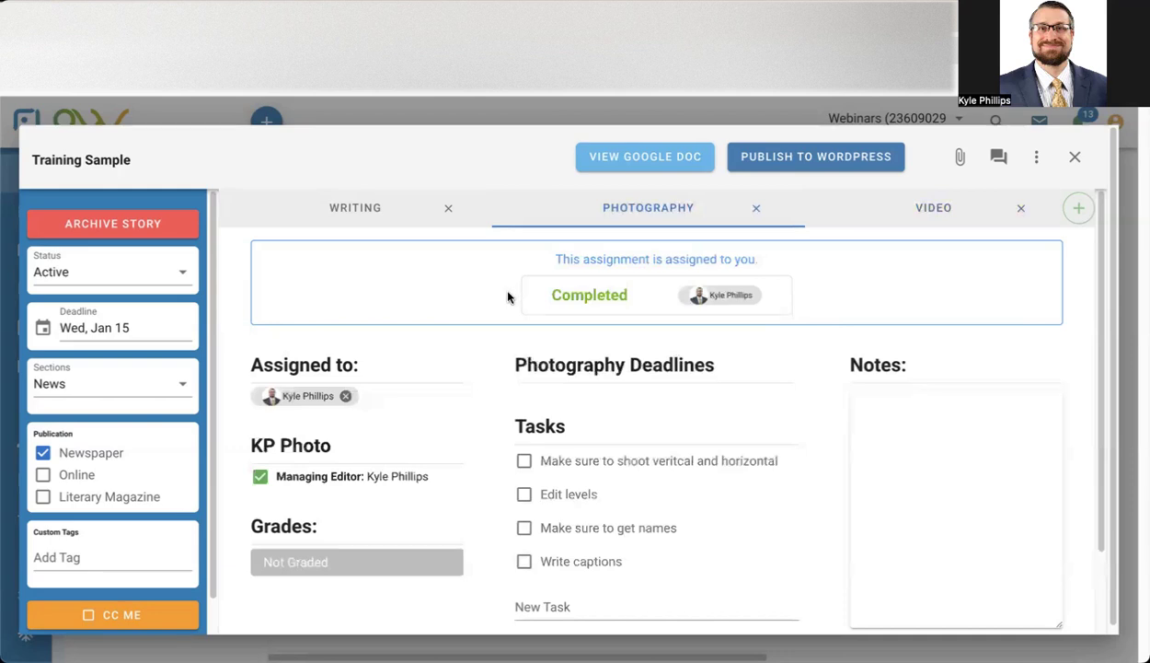
pyautogui.click(865, 209)
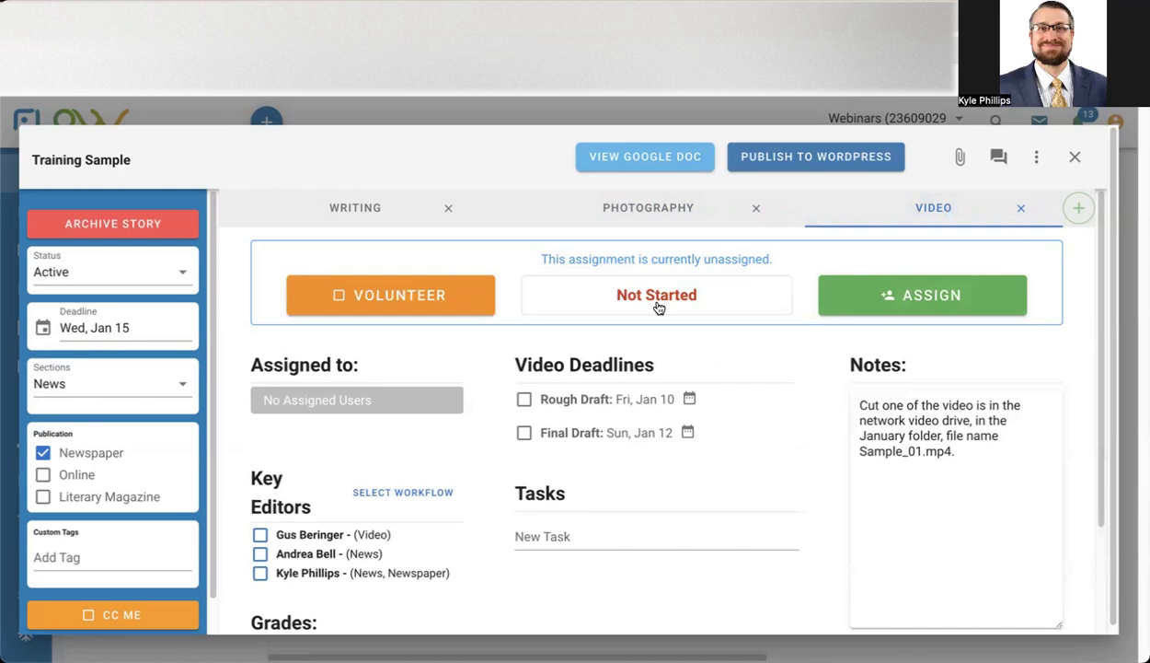
pyautogui.moveTo(956, 451); pyautogui.dragTo(862, 451)
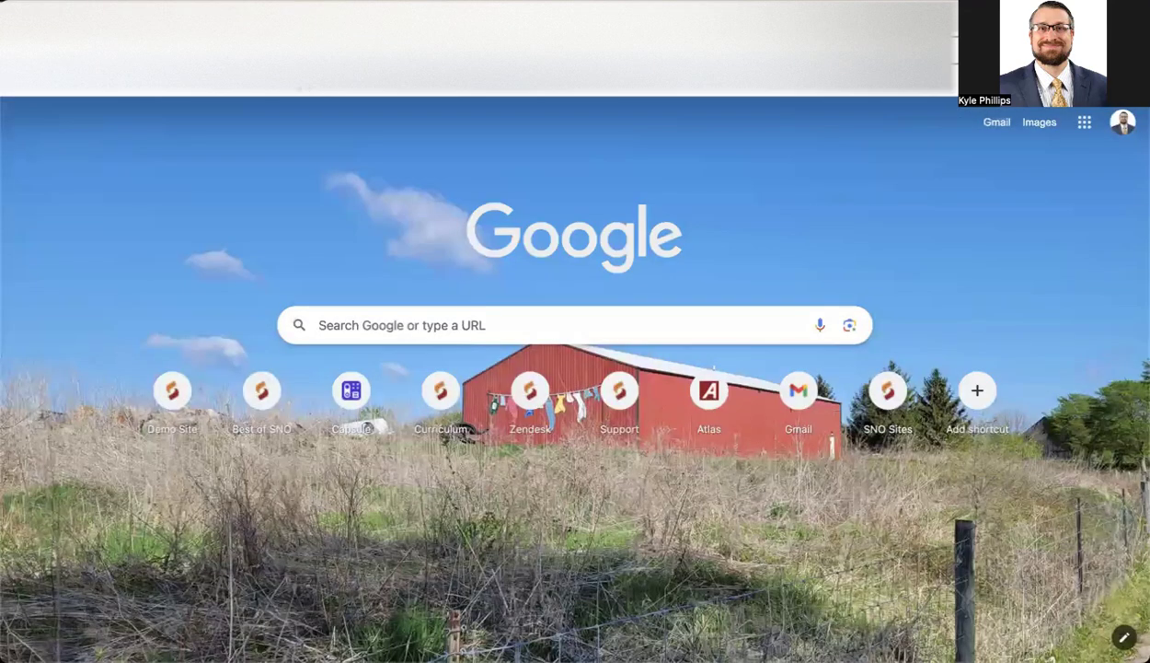
# Switch to the YouTube video "SNO Distinguished Sites and Best of SNO Overview and Tips 2024-2025" and copy its embed code.
pyautogui.click(262, 81)
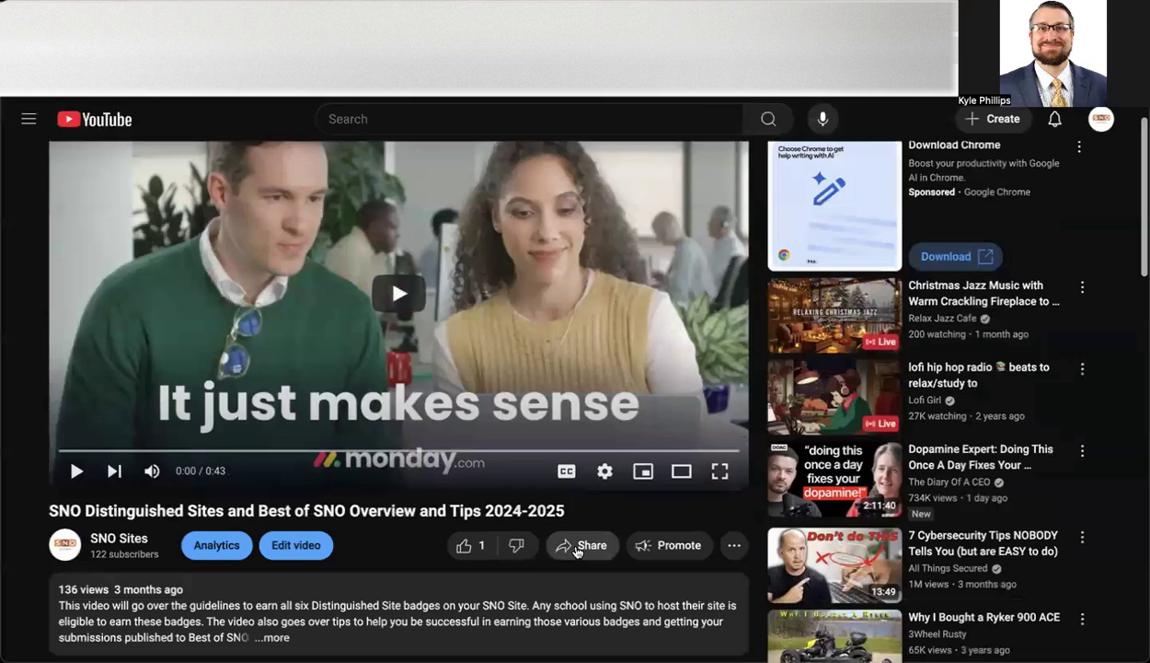
pyautogui.click(566, 543)
pyautogui.click(415, 374)
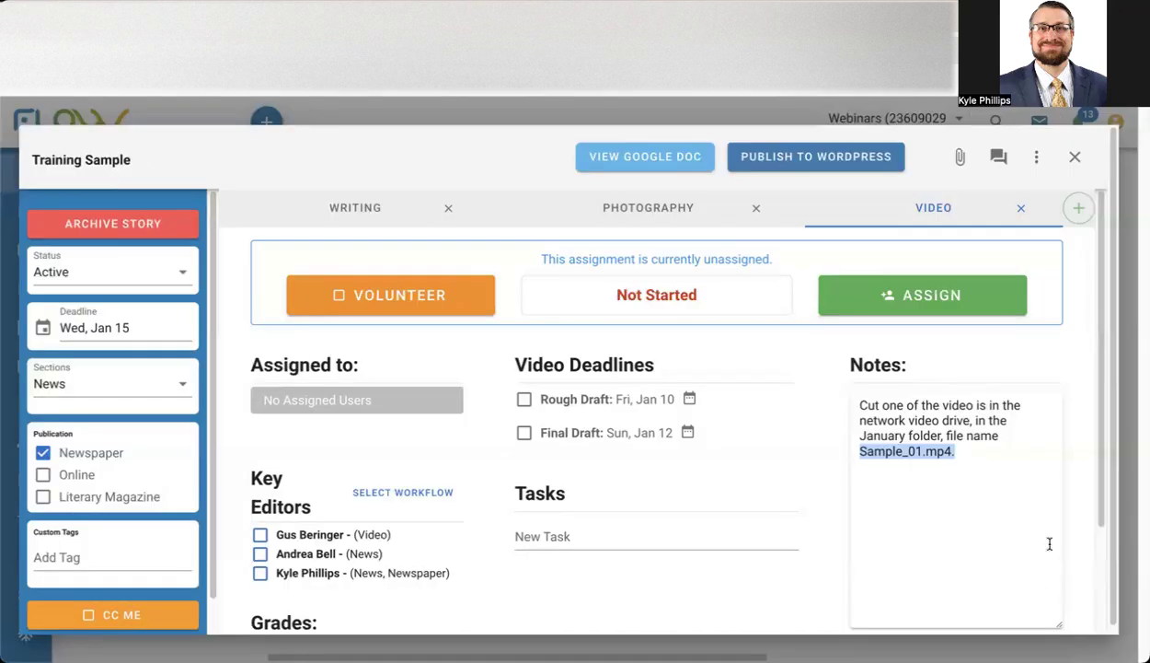
# Back in the FLOW story, add a line "Embed code:" followed by the copied iframe code to the video assignment's notes.
pyautogui.click(990, 451)
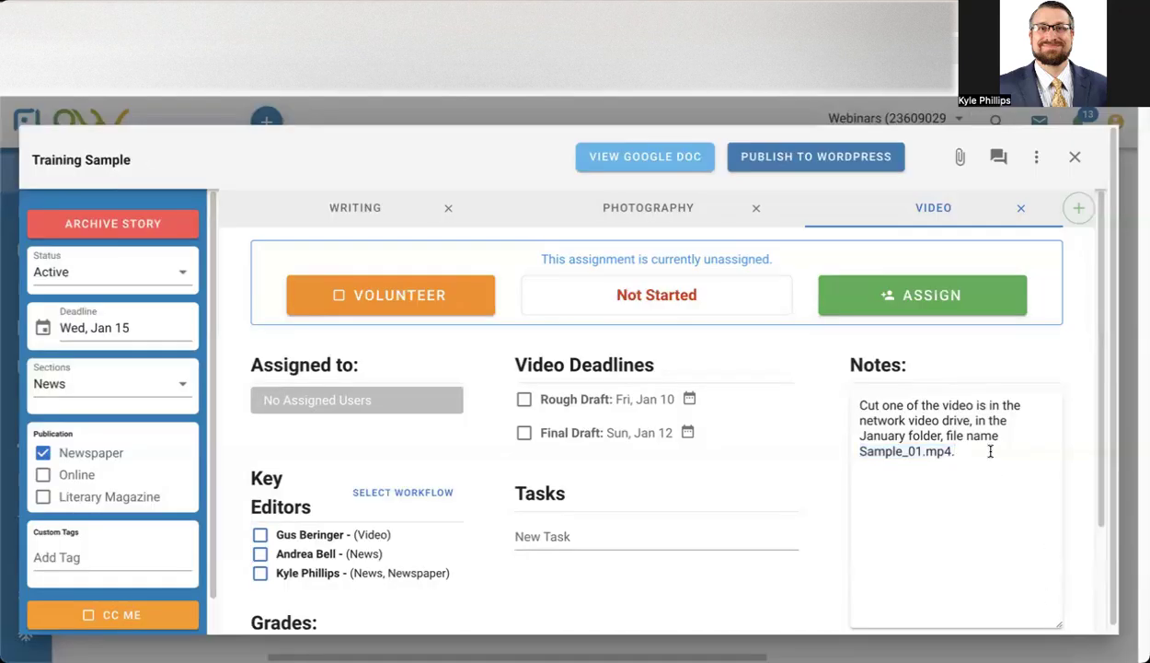
pyautogui.press('Return')
pyautogui.write('EDm')
pyautogui.press('BackSpace')
pyautogui.press('BackSpace')
pyautogui.write('mbed code:')
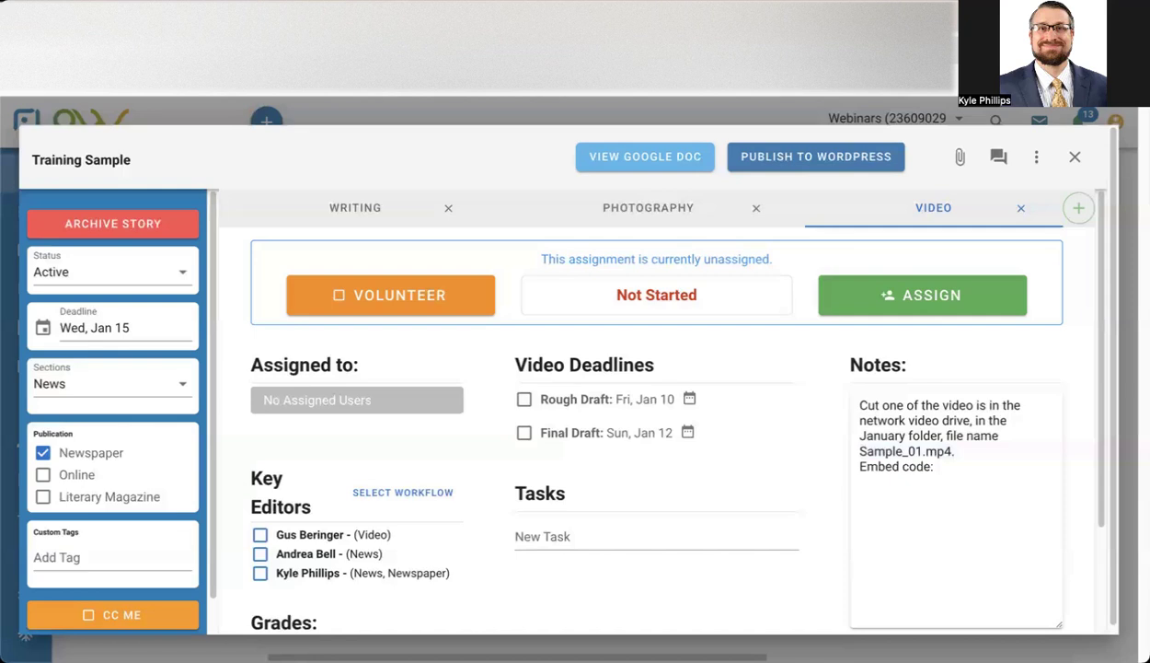
pyautogui.write('<iframe width="560" height="315" src="https://www.youtube.com/embed/rEGizKEES94?si=MFfomlg0GDSkdz5m" title="YouTube video player" frameborder="0" allow="accelerometer; autoplay; clipboard-write; encrypted-media; gyroscope; picture-in-picture; web-share" referrerpolicy="strict-origin-when-cross-origin" allowfullscreen></iframe>')
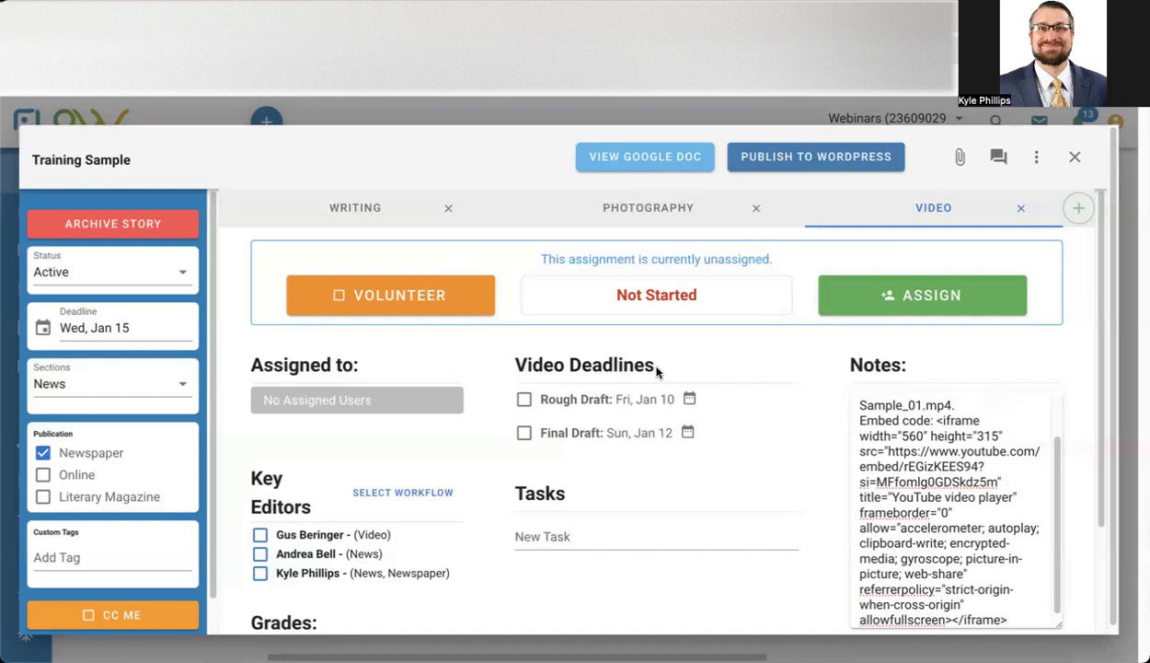
pyautogui.moveTo(935, 421); pyautogui.dragTo(1012, 627)
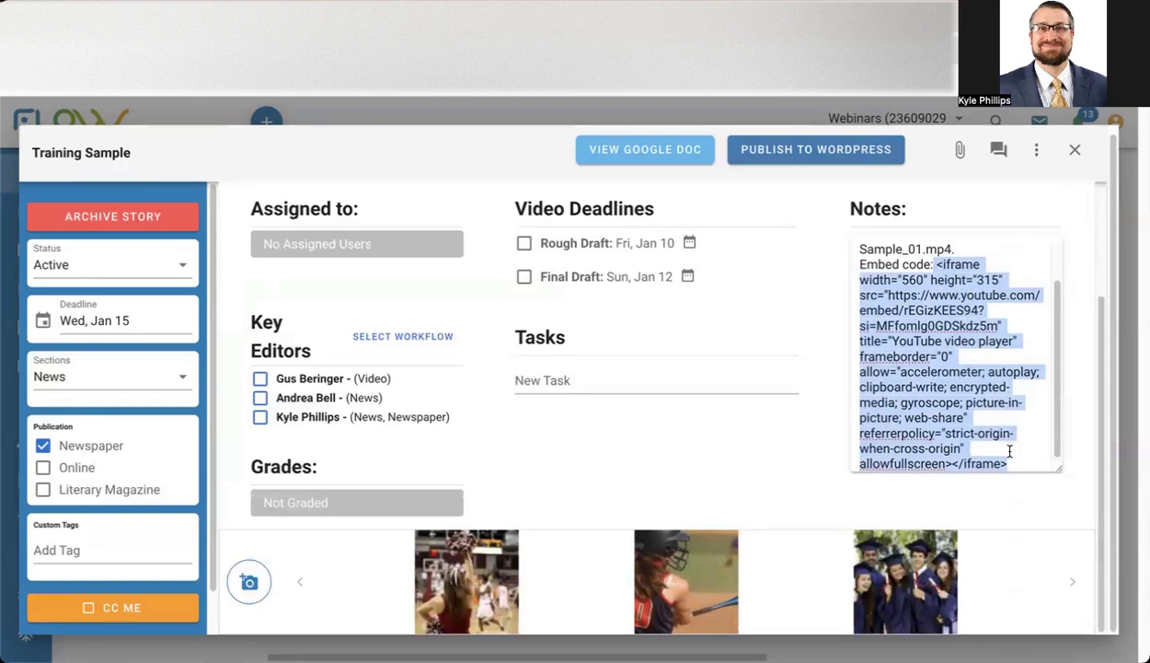
pyautogui.scroll(4, 1010, 451)
pyautogui.click(1046, 456)
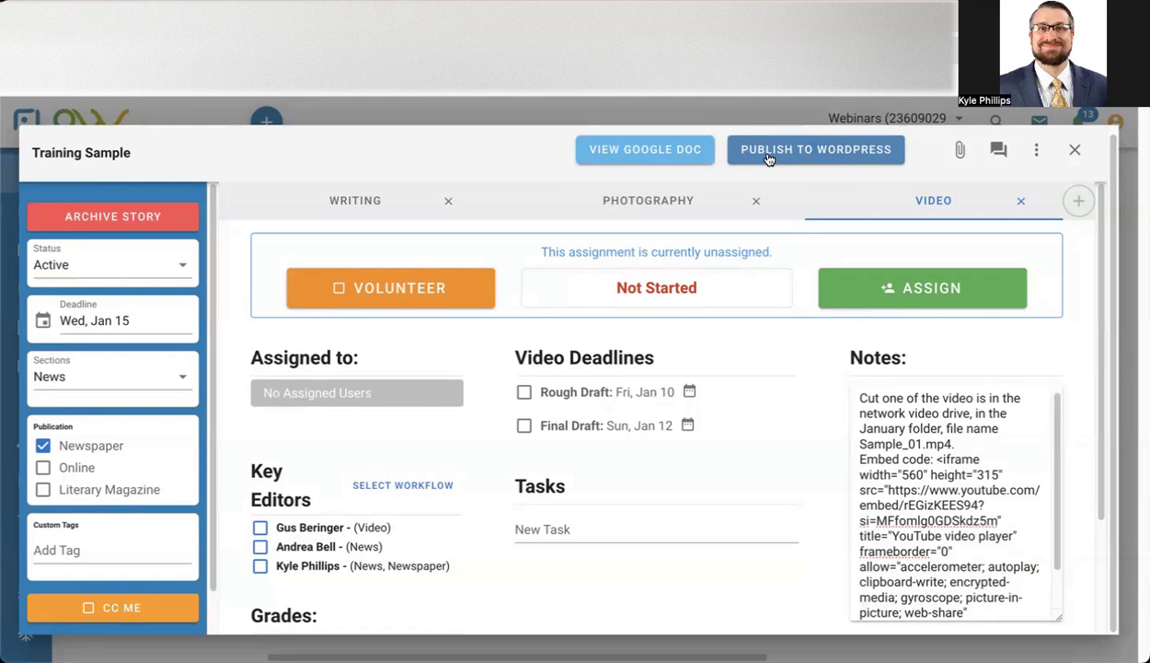
# Open the story's WordPress publishing preview and change the headline to "Exciting Training Sample".
pyautogui.click(800, 153)
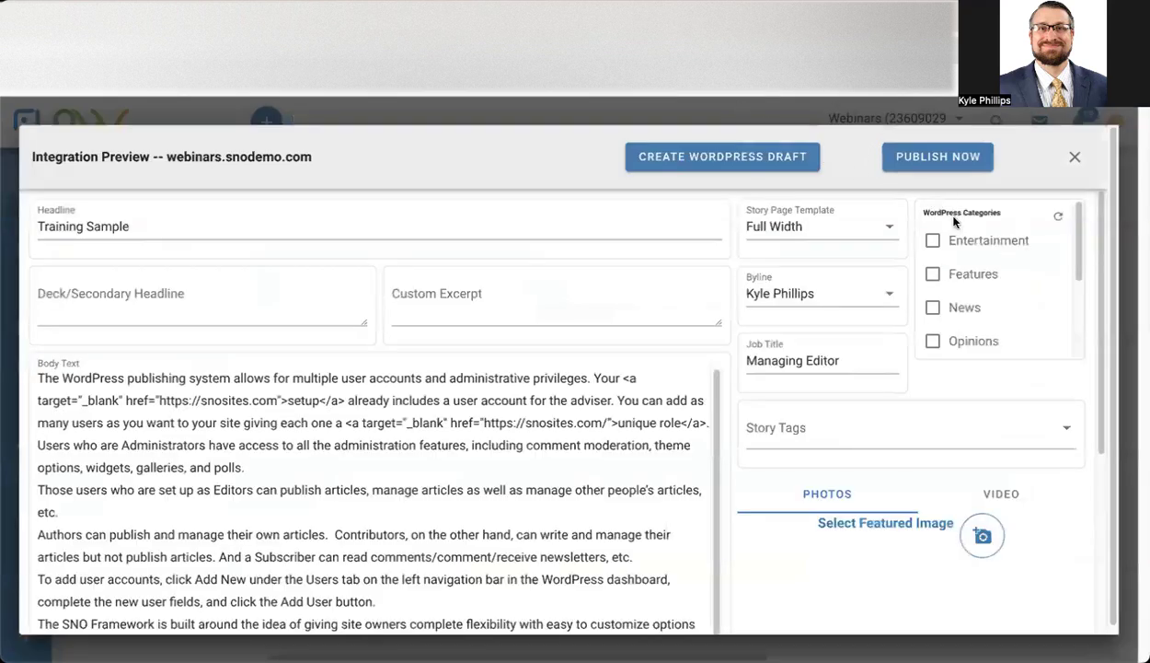
pyautogui.click(124, 222)
pyautogui.moveTo(117, 223); pyautogui.dragTo(20, 219)
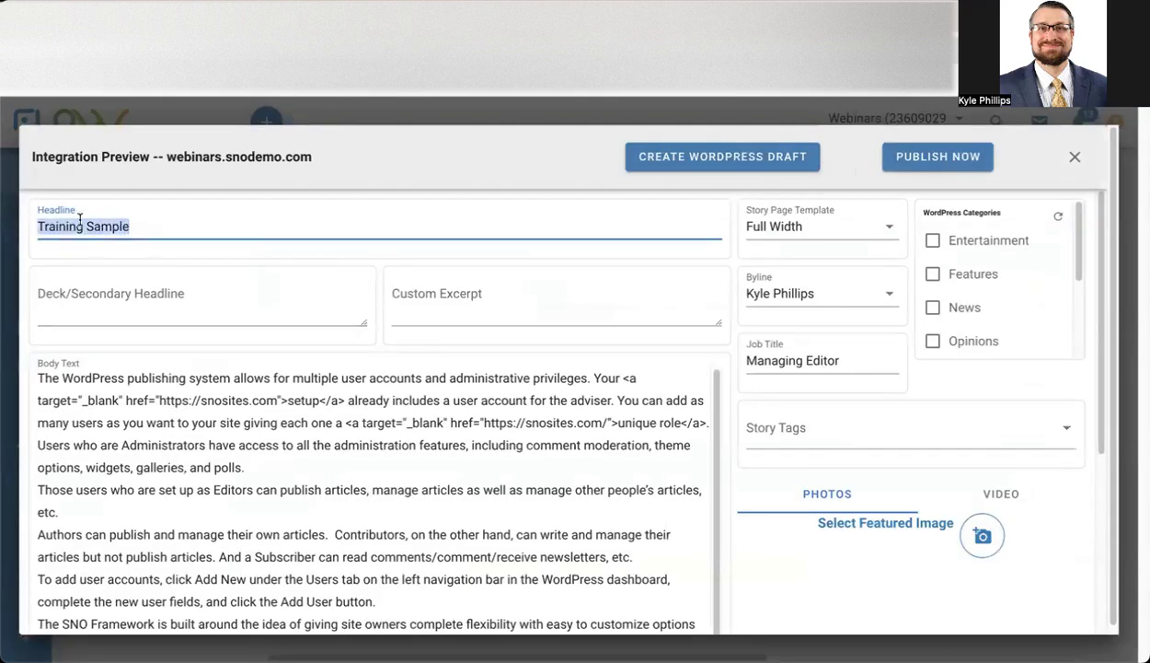
pyautogui.write('Ex')
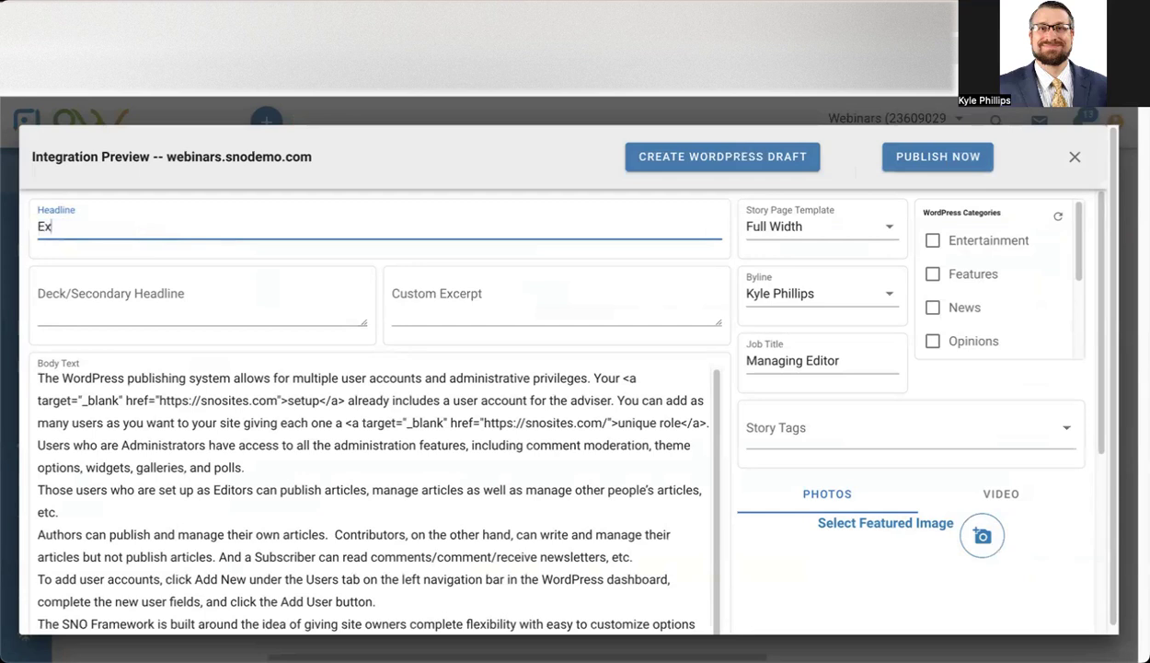
pyautogui.write('citing Taingi')
pyautogui.press('BackSpace')
pyautogui.press('BackSpace')
pyautogui.press('BackSpace')
pyautogui.write('rraining Sample')
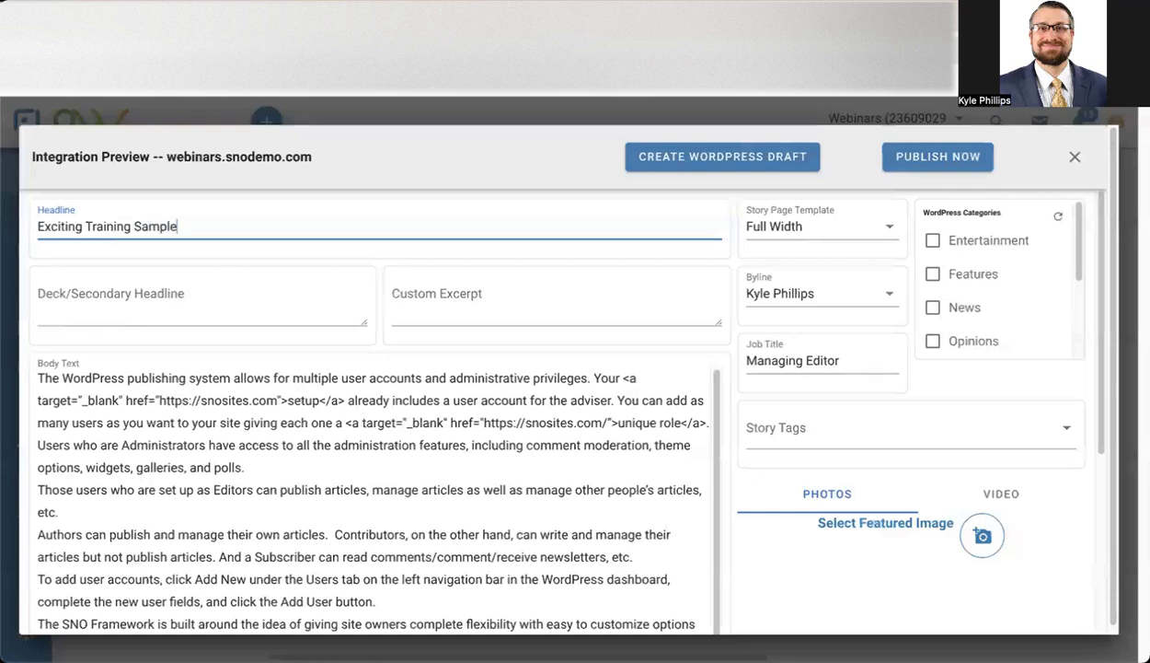
pyautogui.click(178, 285)
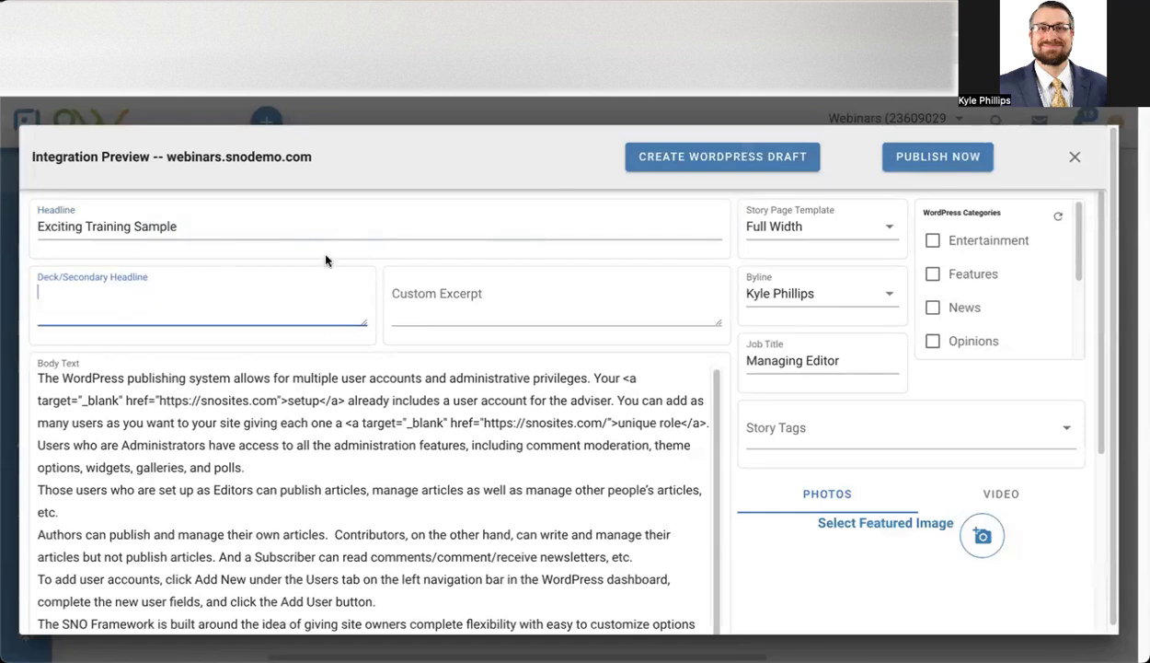
# Attach the graduation, softball and basketball photos to the WordPress post, picking the graduation photo first as the featured image.
pyautogui.scroll(-1, 326, 261)
pyautogui.scroll(-3, 250, 348)
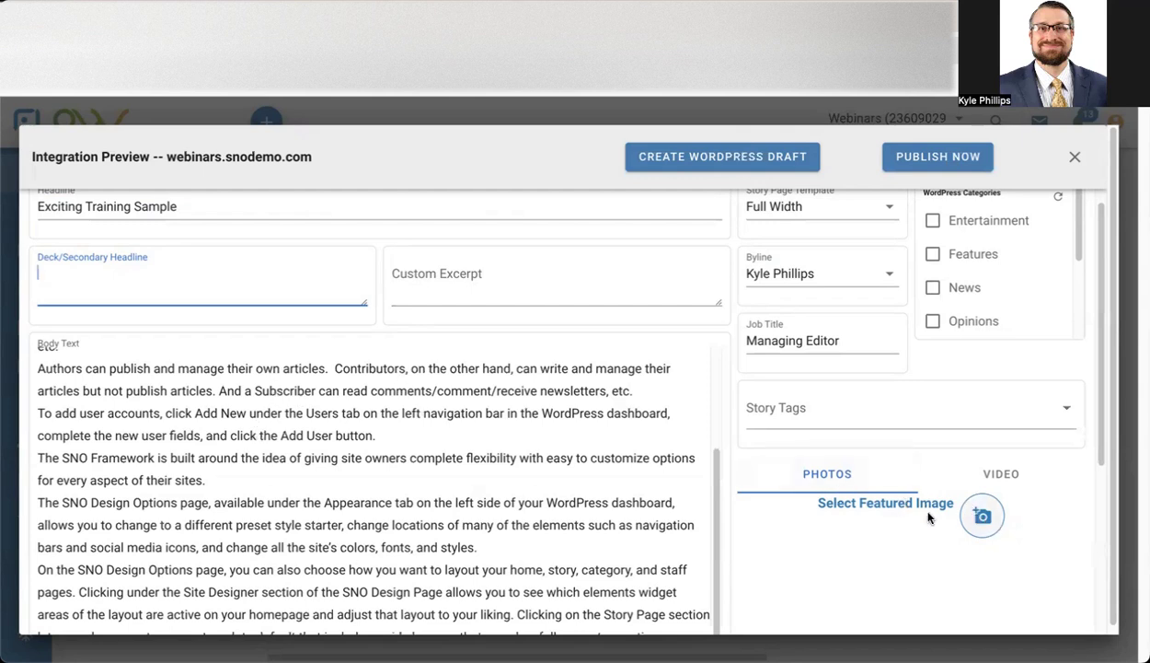
pyautogui.scroll(-3, 927, 514)
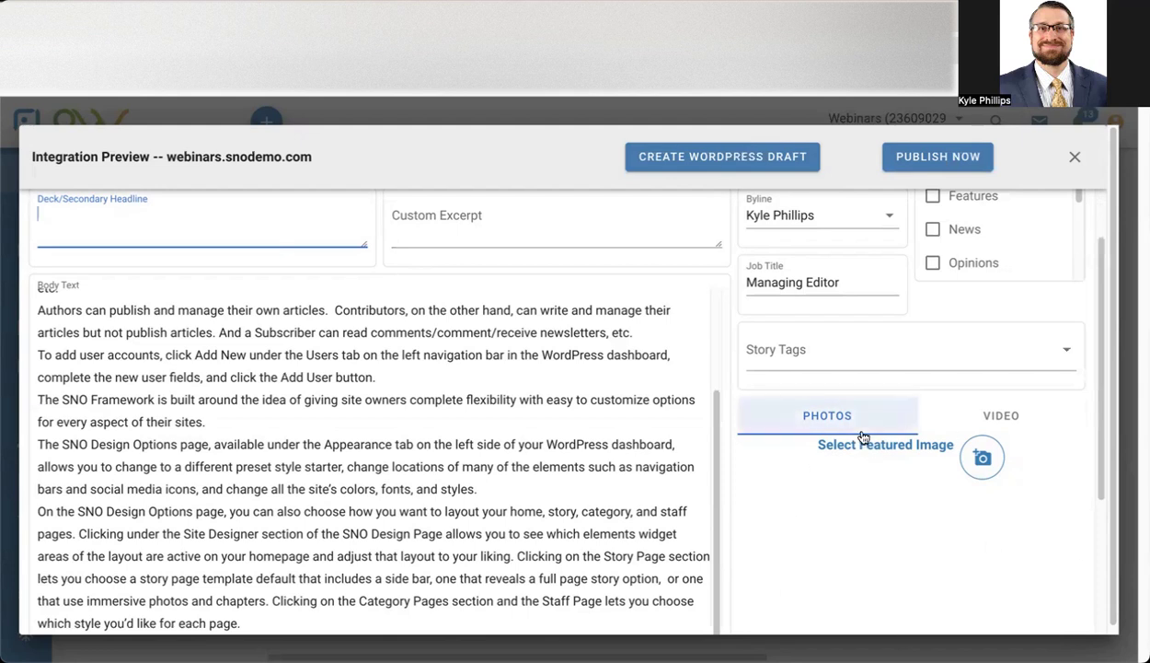
pyautogui.click(994, 461)
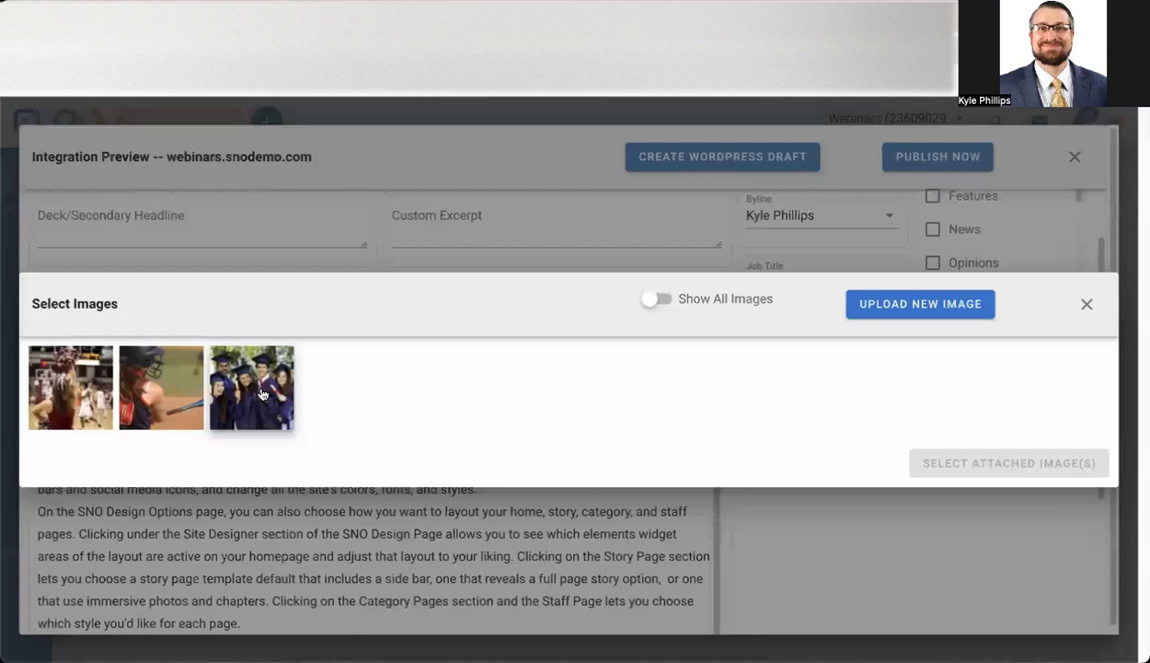
pyautogui.click(261, 394)
pyautogui.click(73, 405)
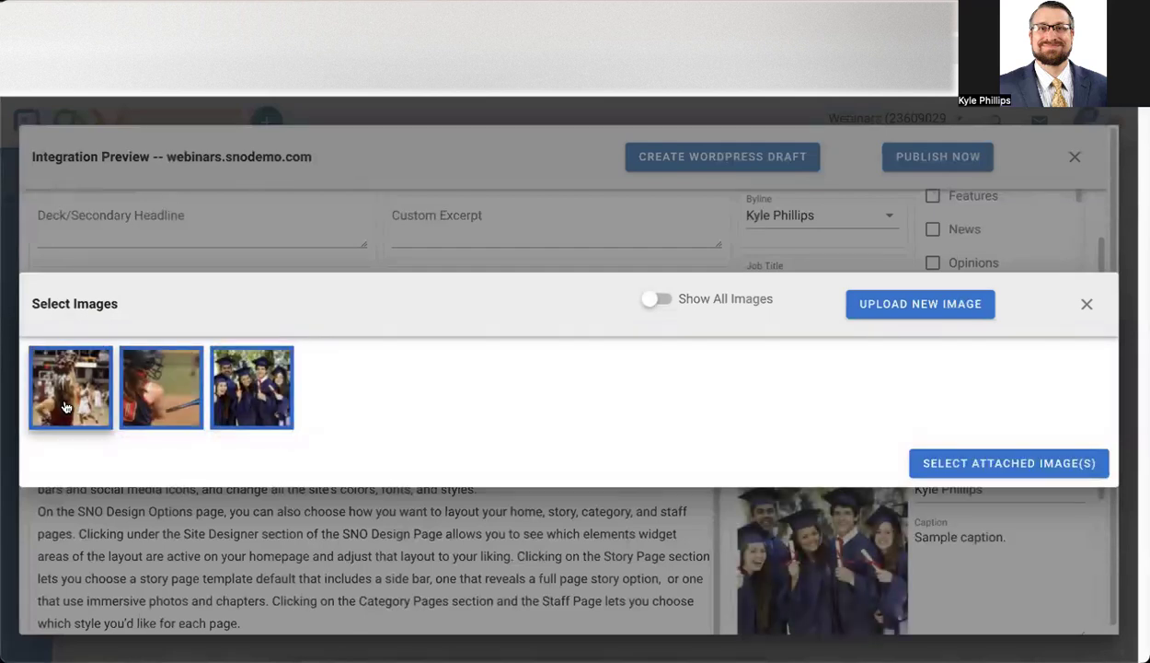
pyautogui.click(75, 411)
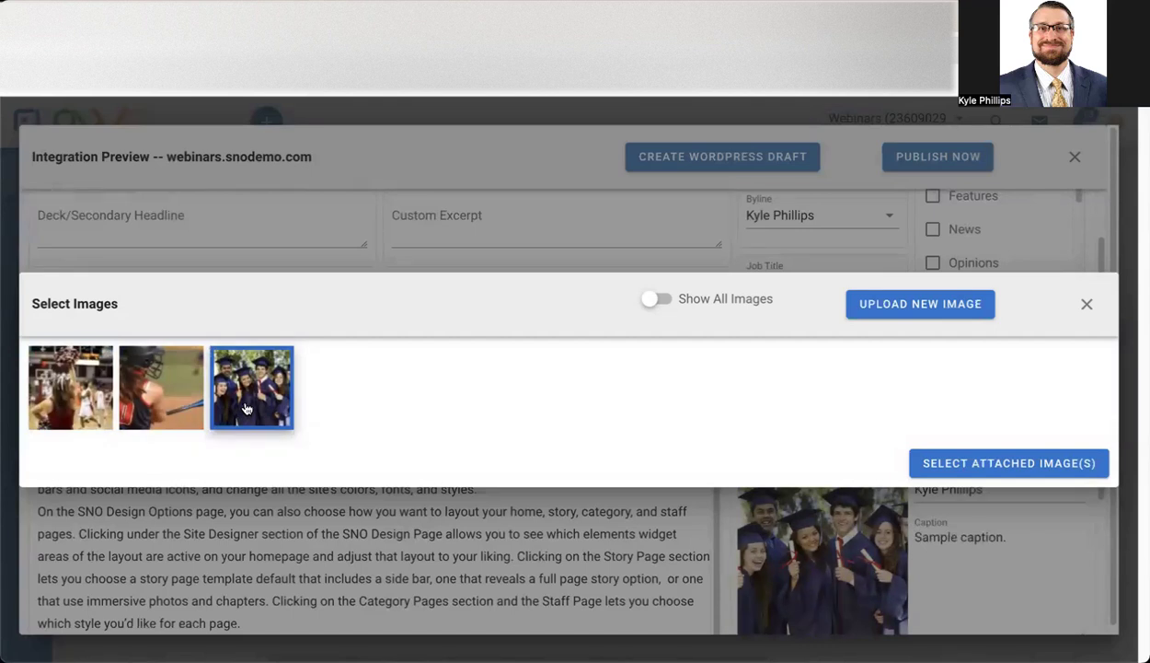
pyautogui.click(189, 395)
pyautogui.click(102, 397)
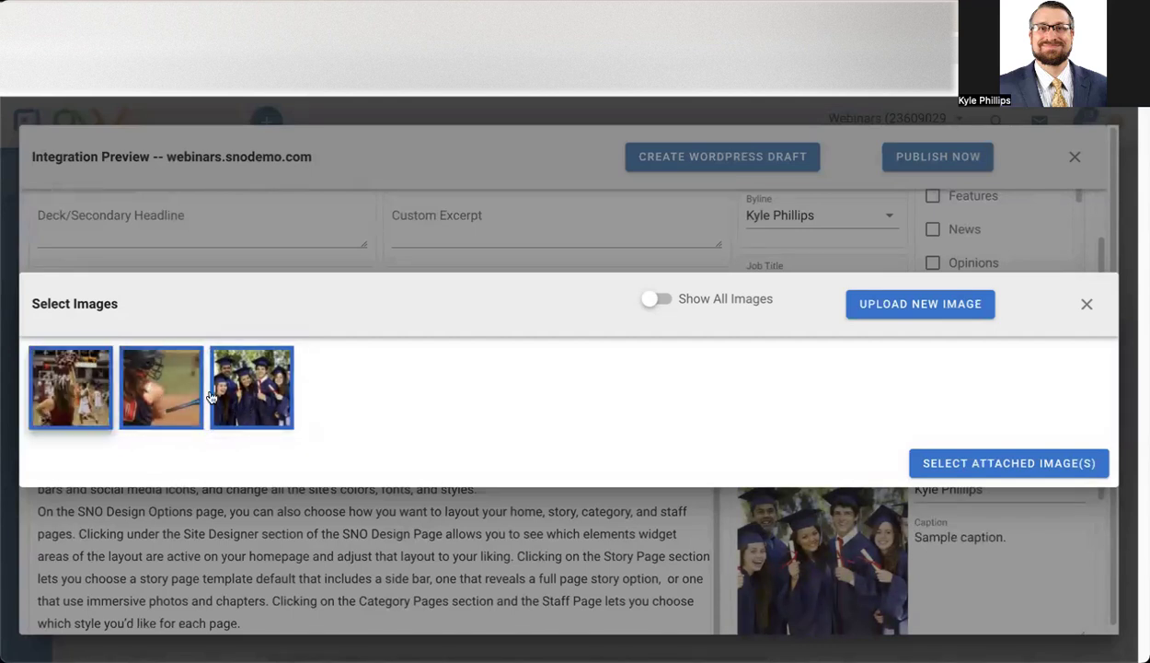
pyautogui.click(957, 462)
# Set the graduation photo's Featured Image Location to Above Story.
pyautogui.scroll(-2, 932, 409)
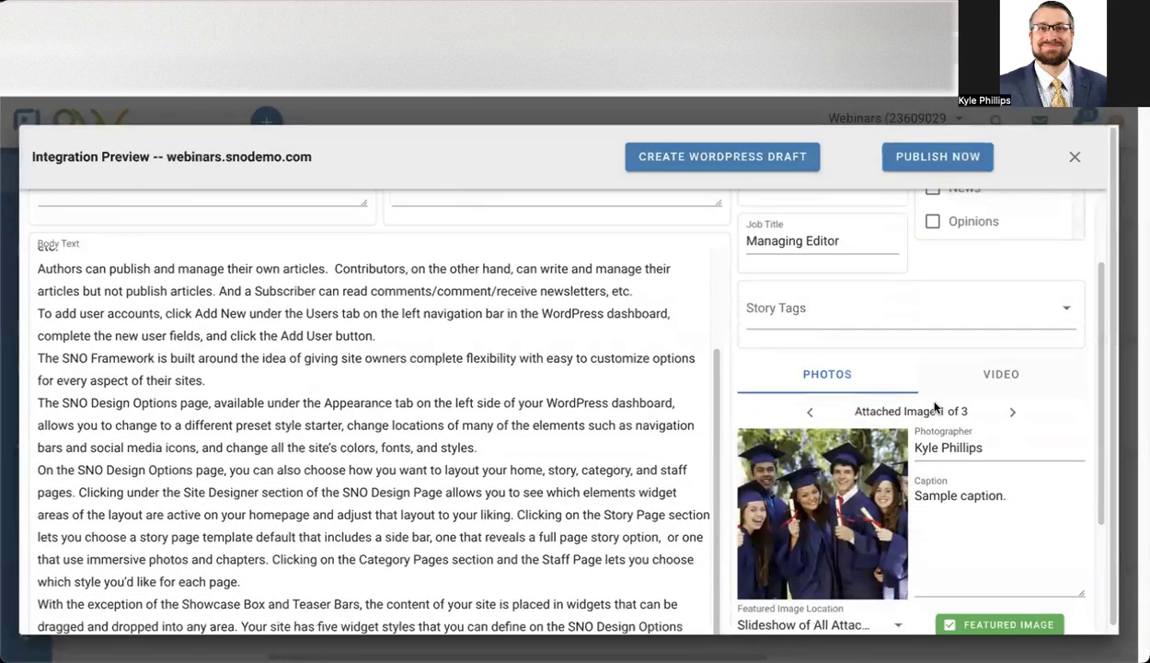
pyautogui.scroll(-1, 935, 406)
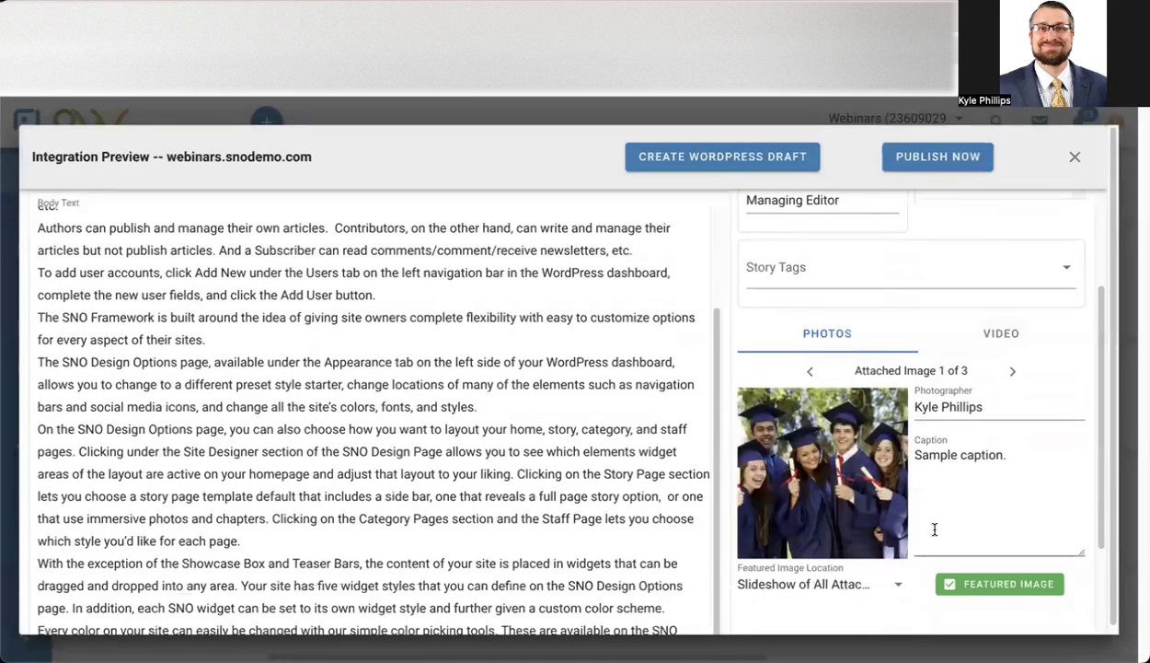
pyautogui.click(847, 585)
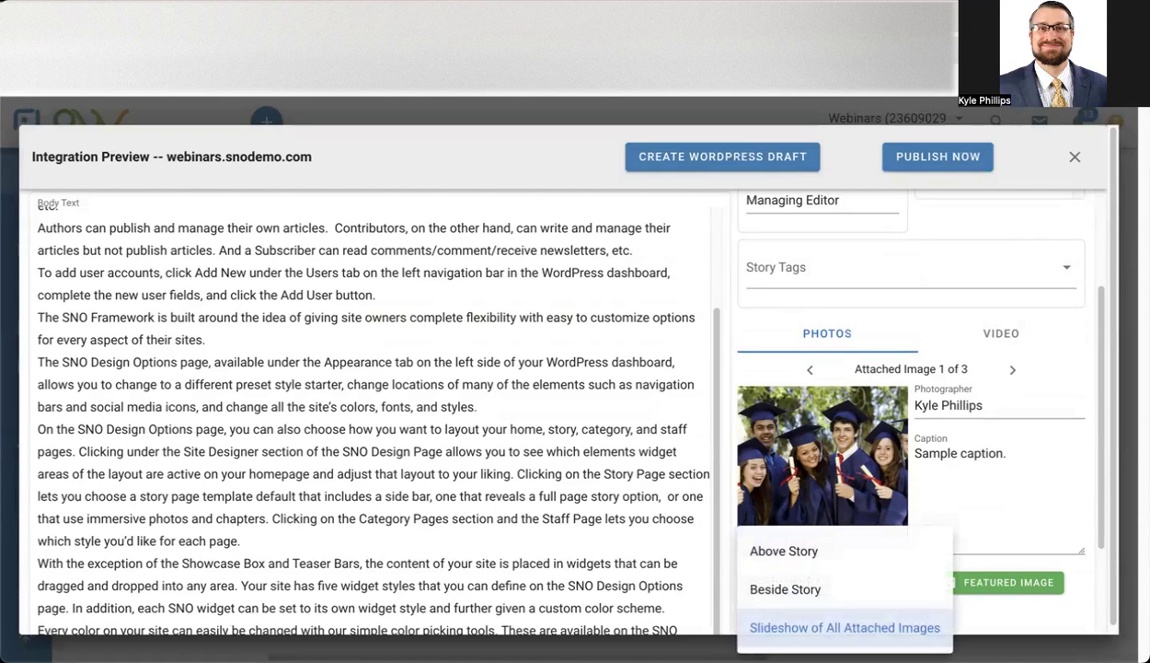
pyautogui.click(845, 628)
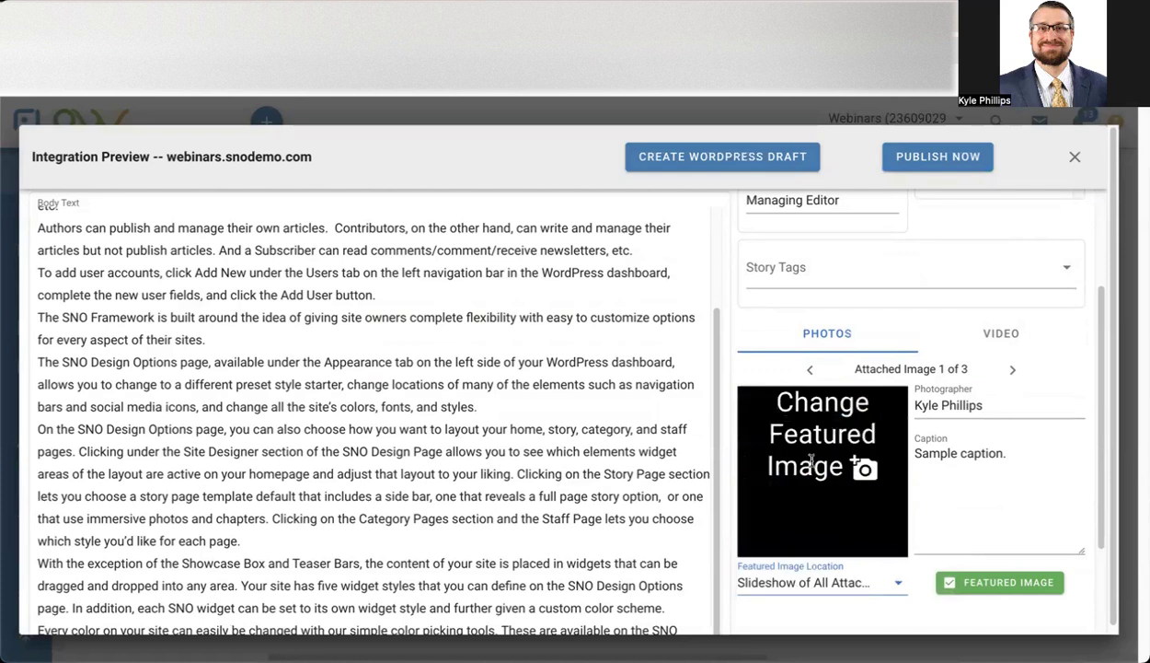
pyautogui.click(879, 586)
pyautogui.click(855, 563)
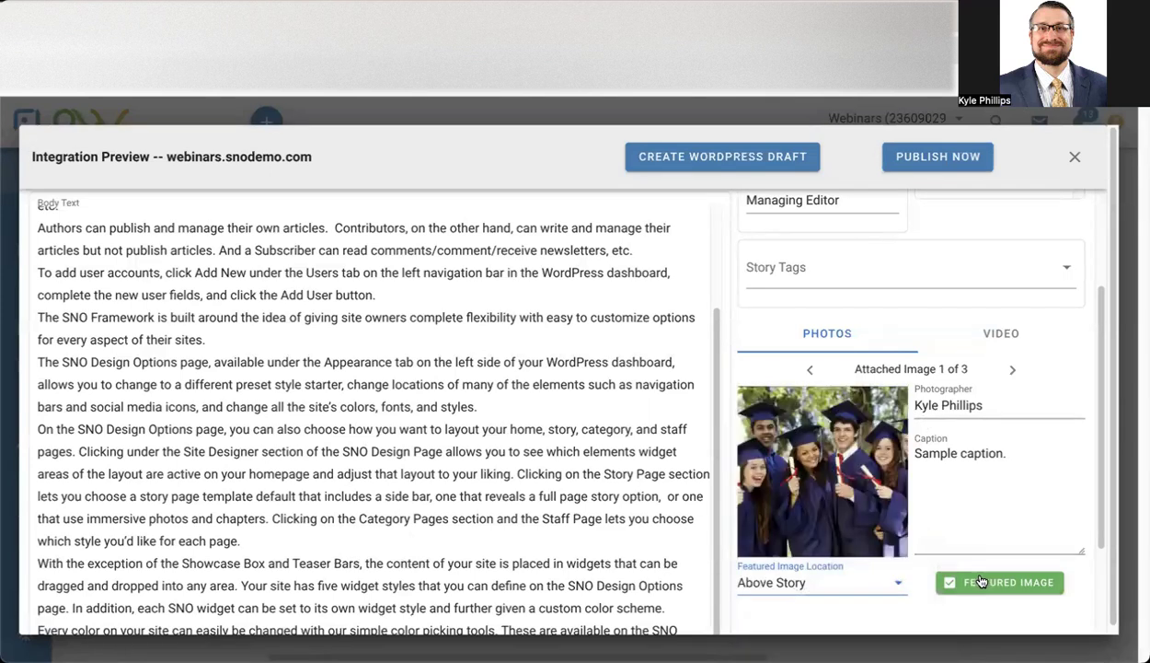
pyautogui.click(792, 582)
pyautogui.click(793, 550)
pyautogui.scroll(1, 1007, 458)
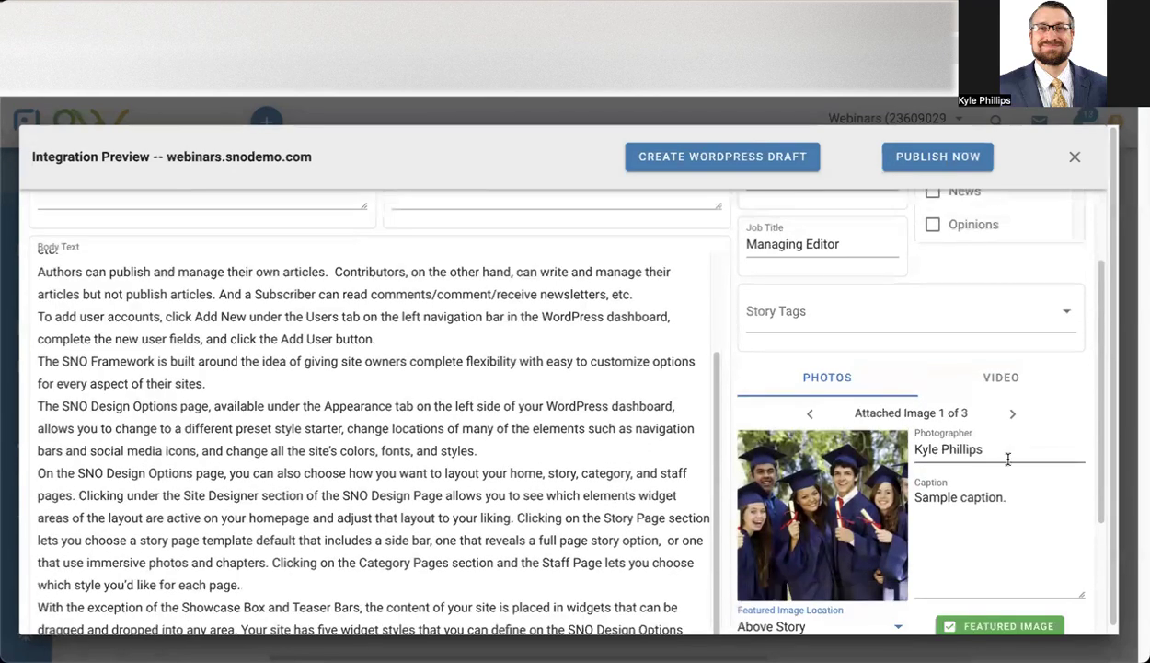
# Browse the attached photos and make the softball photo the featured image.
pyautogui.click(1013, 415)
pyautogui.click(1014, 416)
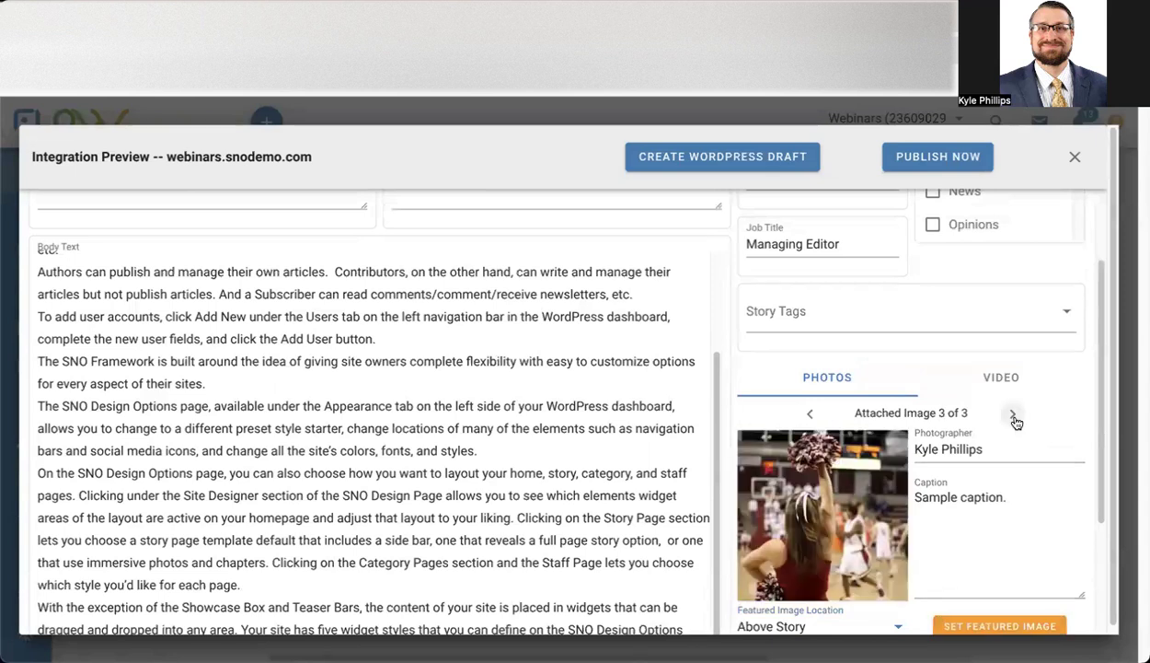
pyautogui.click(806, 419)
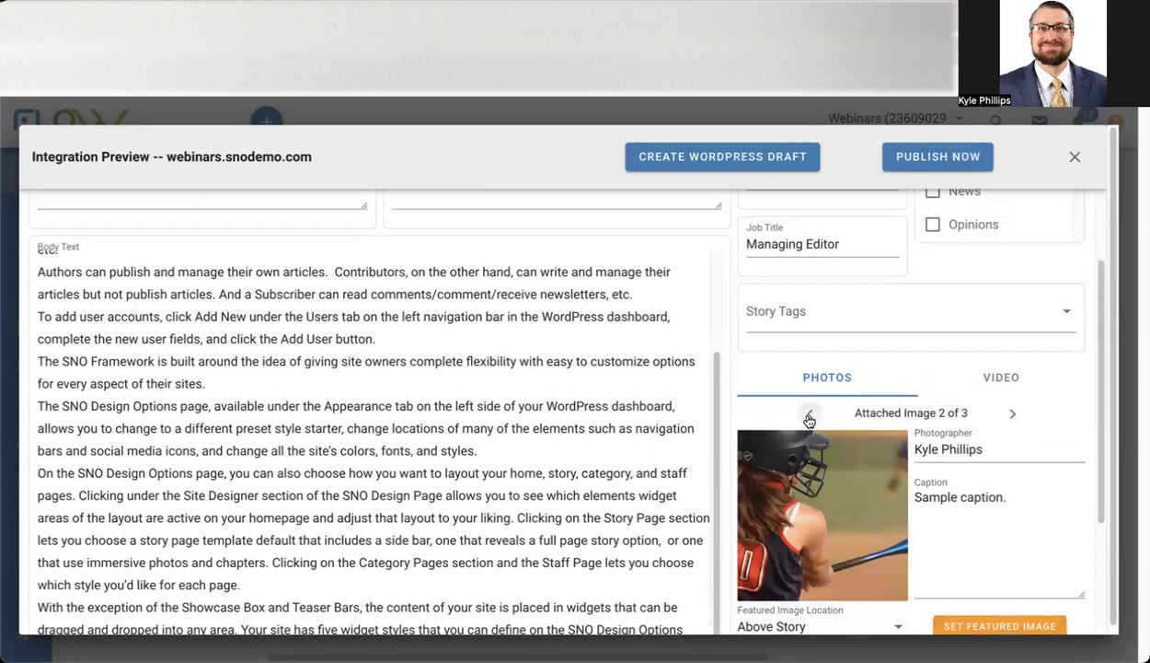
pyautogui.scroll(-1, 957, 487)
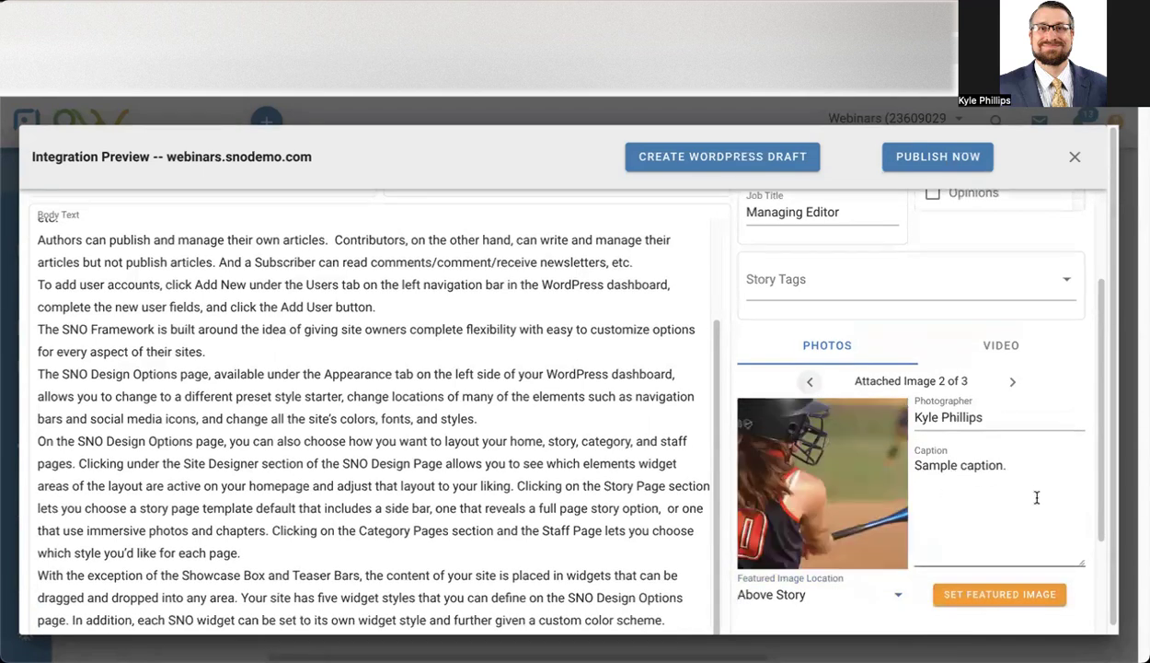
pyautogui.click(1023, 593)
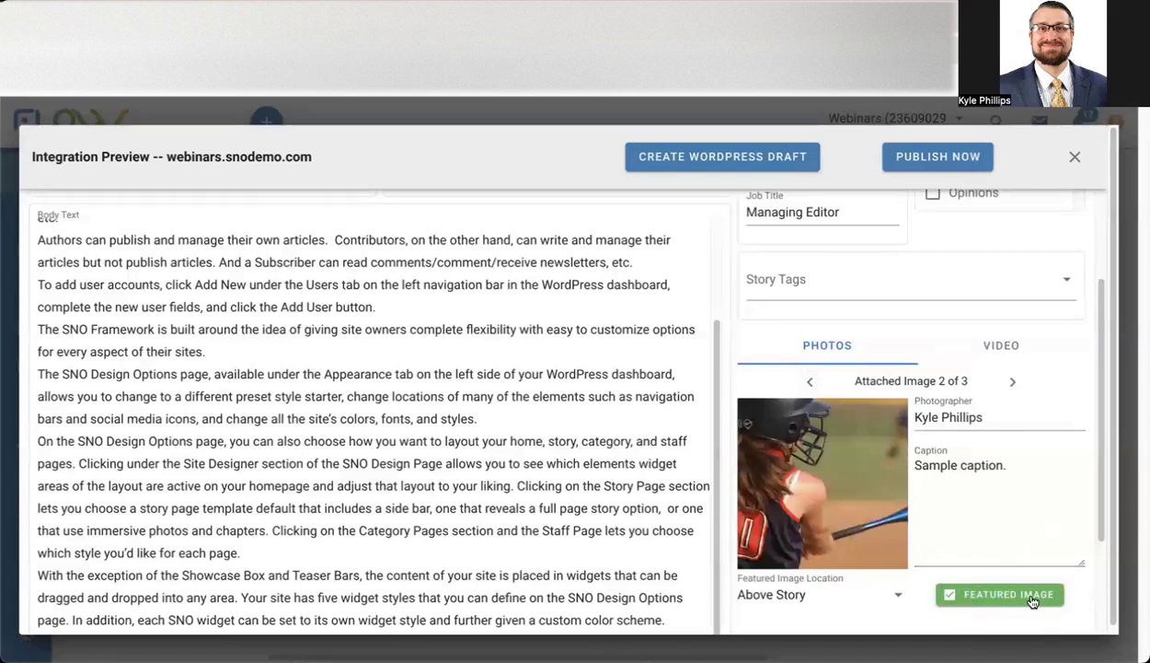
# Make the basketball photo the featured image with its location set to Above Story.
pyautogui.click(1012, 391)
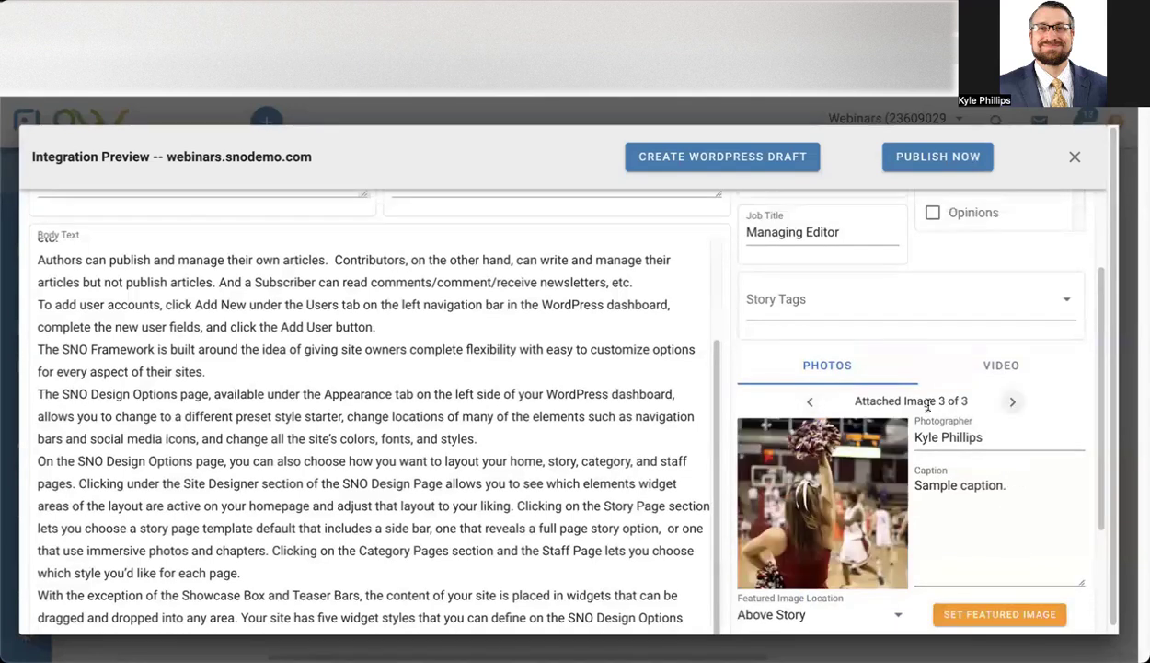
pyautogui.scroll(-1, 982, 488)
pyautogui.click(822, 556)
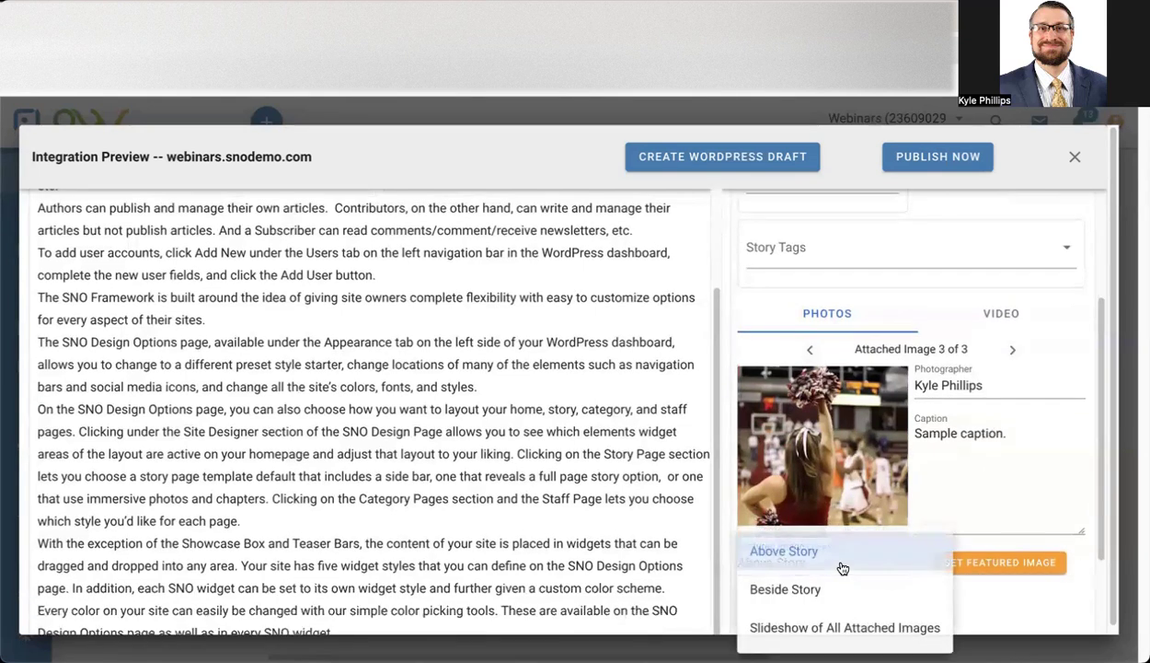
pyautogui.click(808, 556)
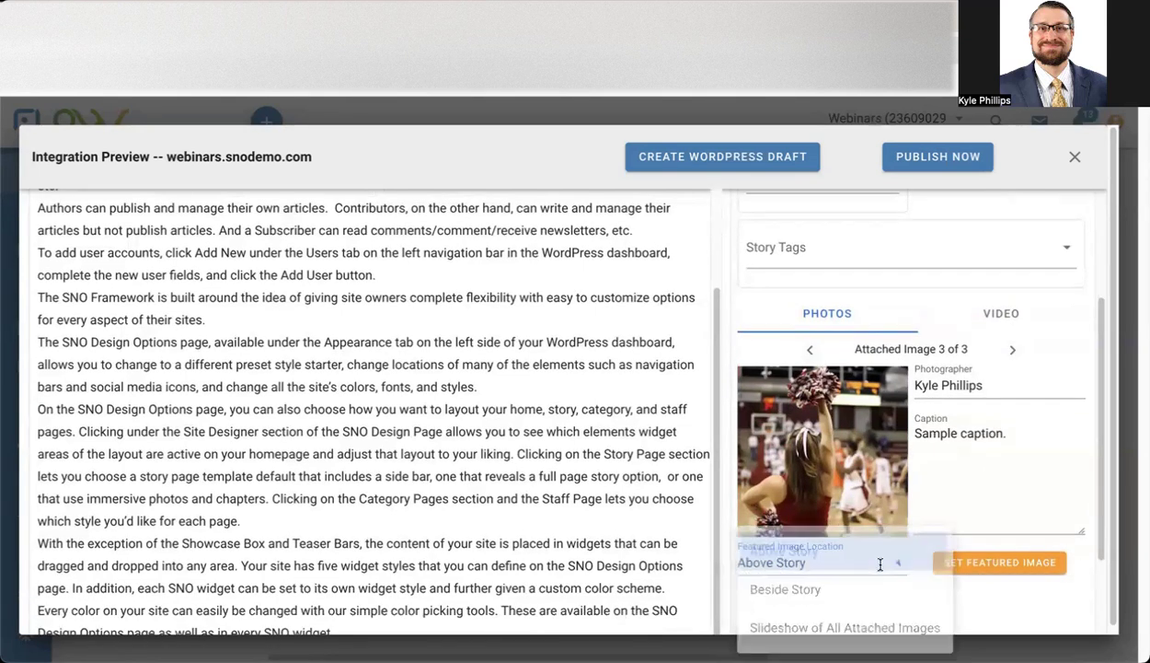
pyautogui.click(963, 577)
# Make the graduation photo the featured image again.
pyautogui.scroll(1, 948, 543)
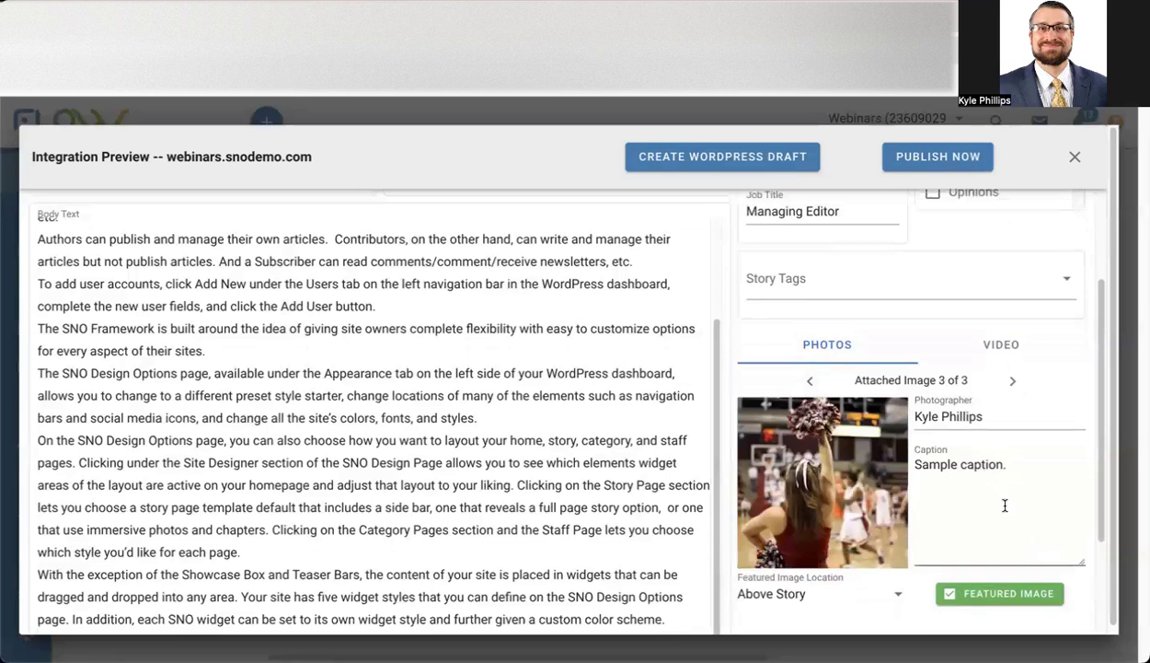
pyautogui.click(810, 384)
pyautogui.click(810, 384)
pyautogui.click(1022, 593)
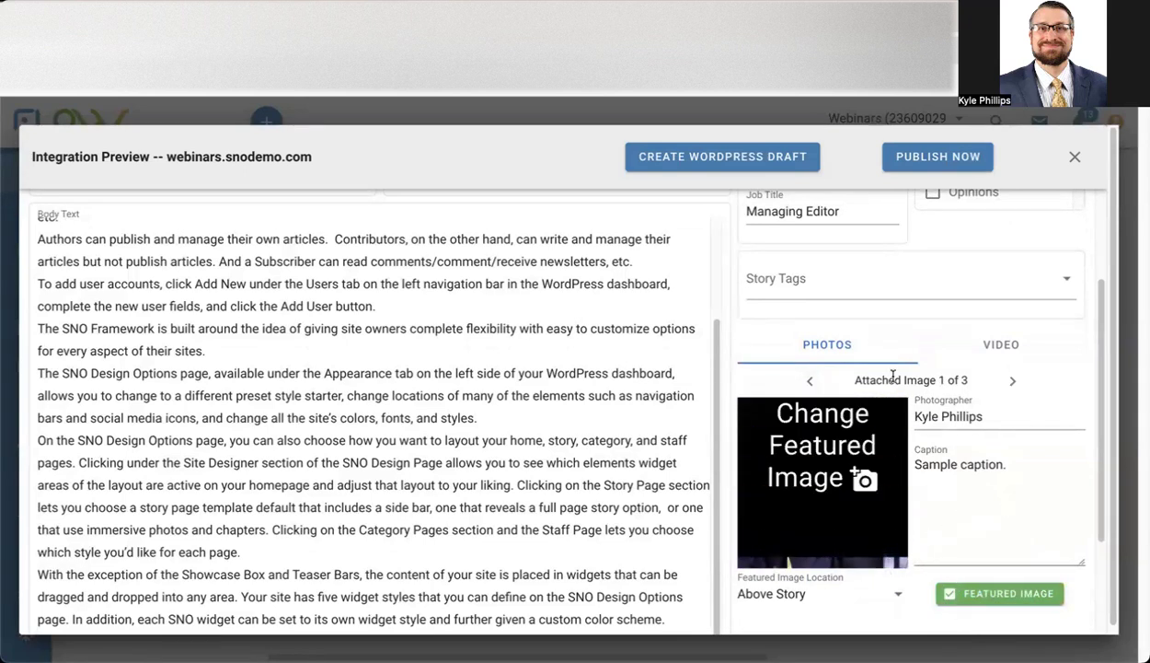
# Try Slideshow of All Attached Images as the Featured Image Location, and return it to Above Story.
pyautogui.click(875, 597)
pyautogui.click(837, 630)
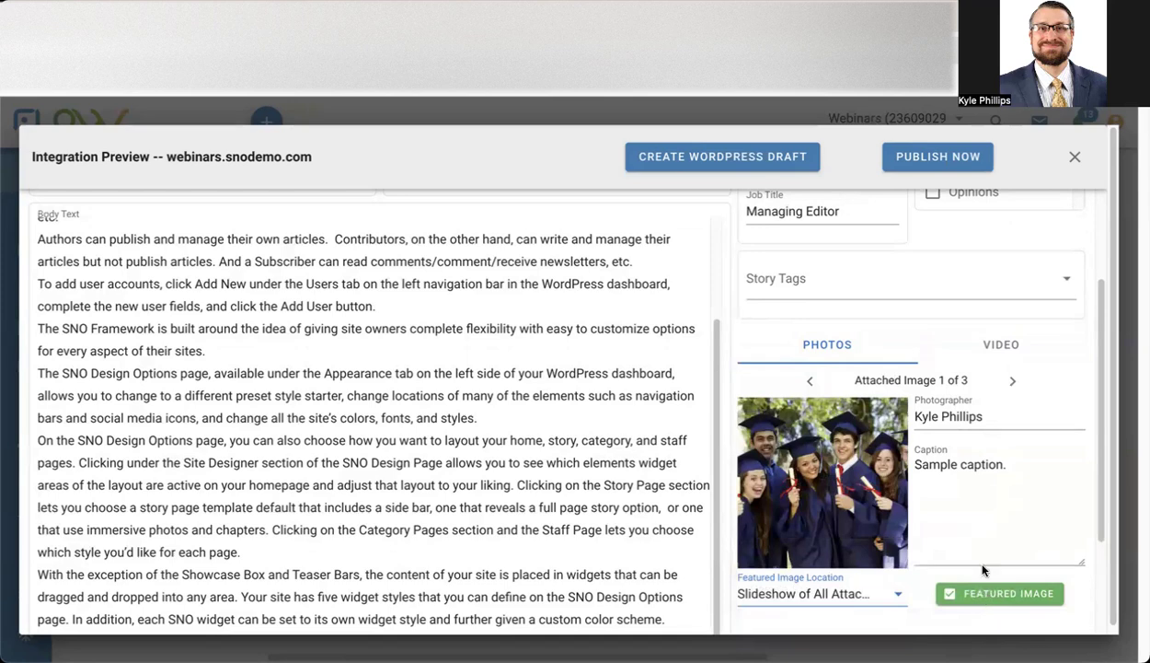
pyautogui.click(879, 594)
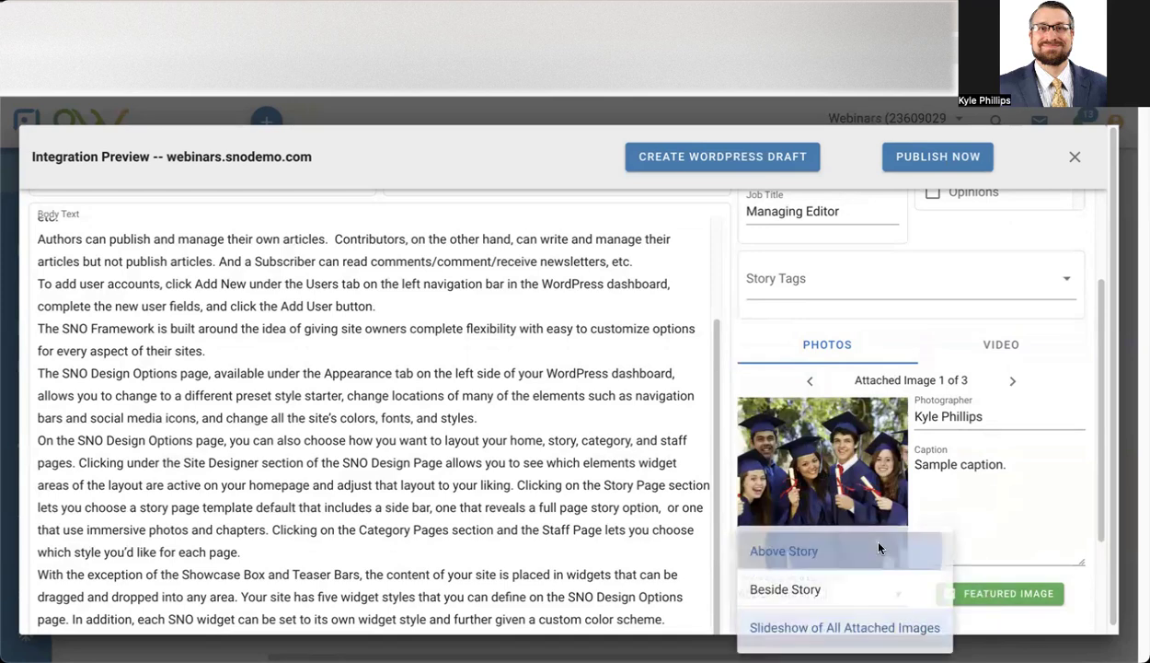
pyautogui.click(879, 550)
# Paste the copied YouTube iframe code as the post's Video Embed Code.
pyautogui.scroll(2, 997, 547)
pyautogui.click(989, 497)
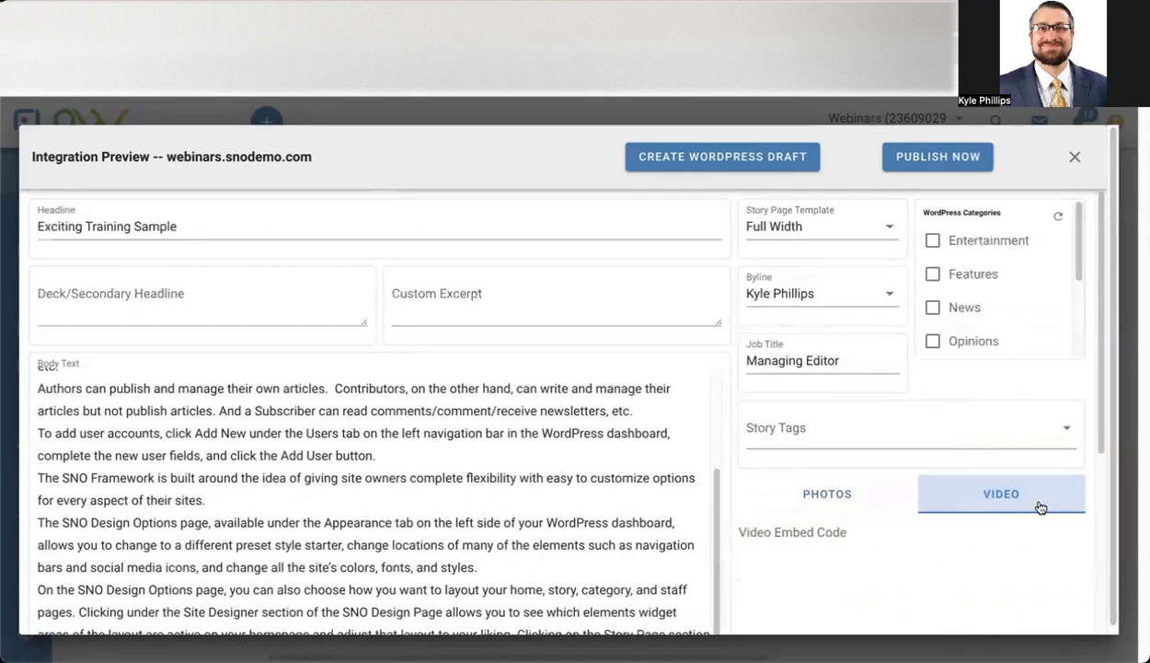
pyautogui.scroll(-1, 971, 427)
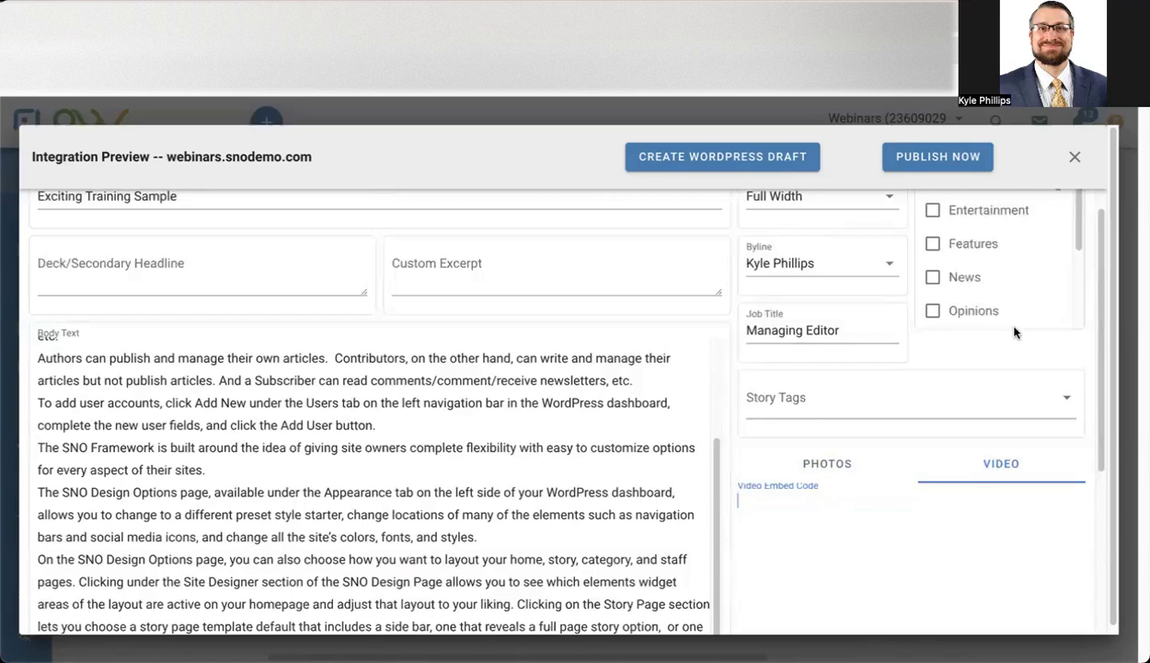
pyautogui.write('<iframe width="560" height="315" src="https://www.youtube.com/embed/rEGizKEES94?si=MFfomlg0GDSkdz5m" title="YouTube video player" frameborder="0" allow="accelerometer; autoplay; clipboard-write; encrypted-media; gyroscope; picture-in-picture; web-share" referrerpolicy="strict-origin-when-cross-origin" allowfullscreen></iframe>')
pyautogui.scroll(-1, 968, 390)
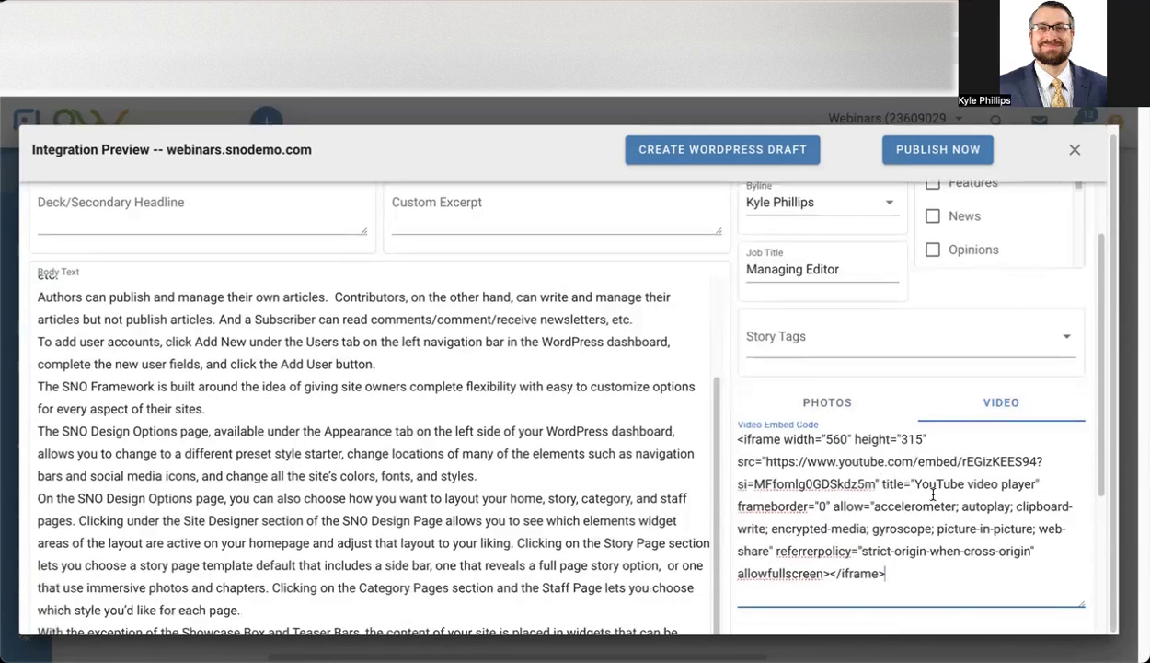
# Enter the creator's full name as the Video Credit and set the Video Location to Beside Story.
pyautogui.scroll(-2, 932, 497)
pyautogui.click(837, 523)
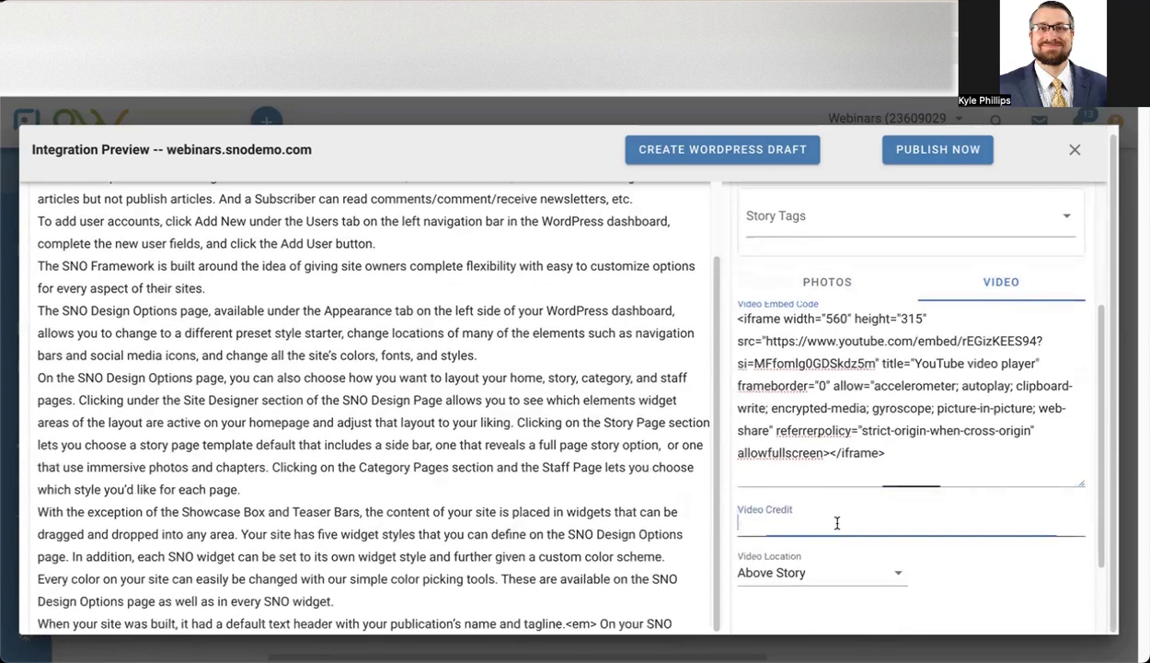
pyautogui.write('Kyle Phillips')
pyautogui.click(797, 564)
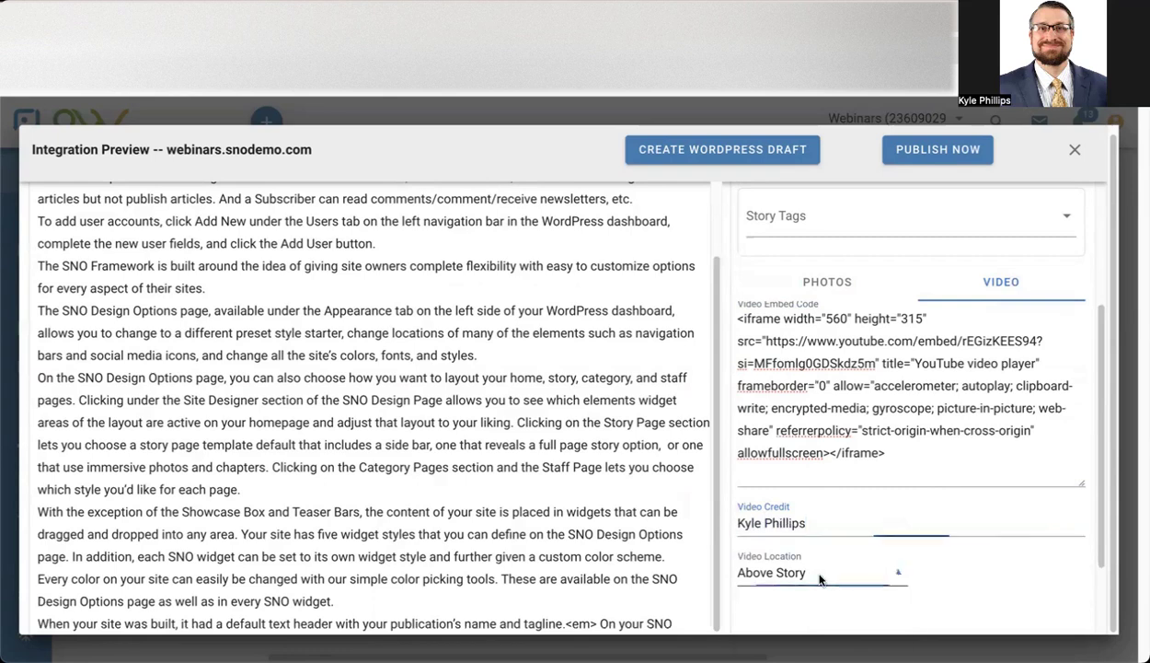
pyautogui.click(801, 587)
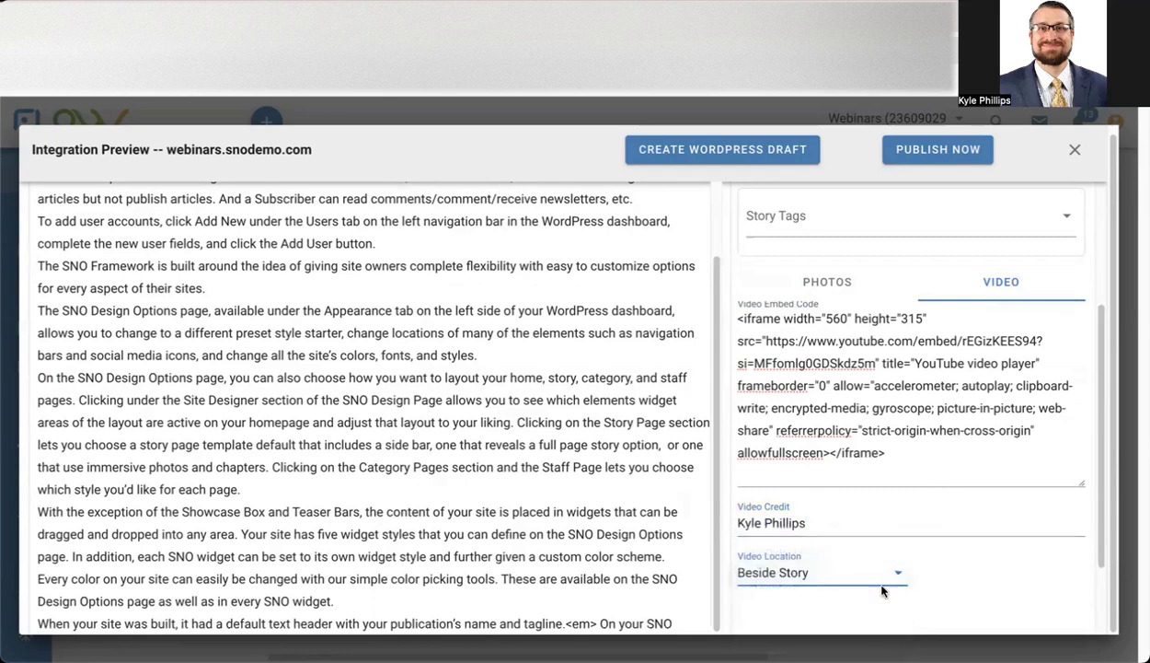
# Check the Story Page Template and Byline choices, picking Full Width and the managing editor's name.
pyautogui.scroll(-1, 952, 547)
pyautogui.scroll(3, 981, 507)
pyautogui.scroll(1, 1006, 518)
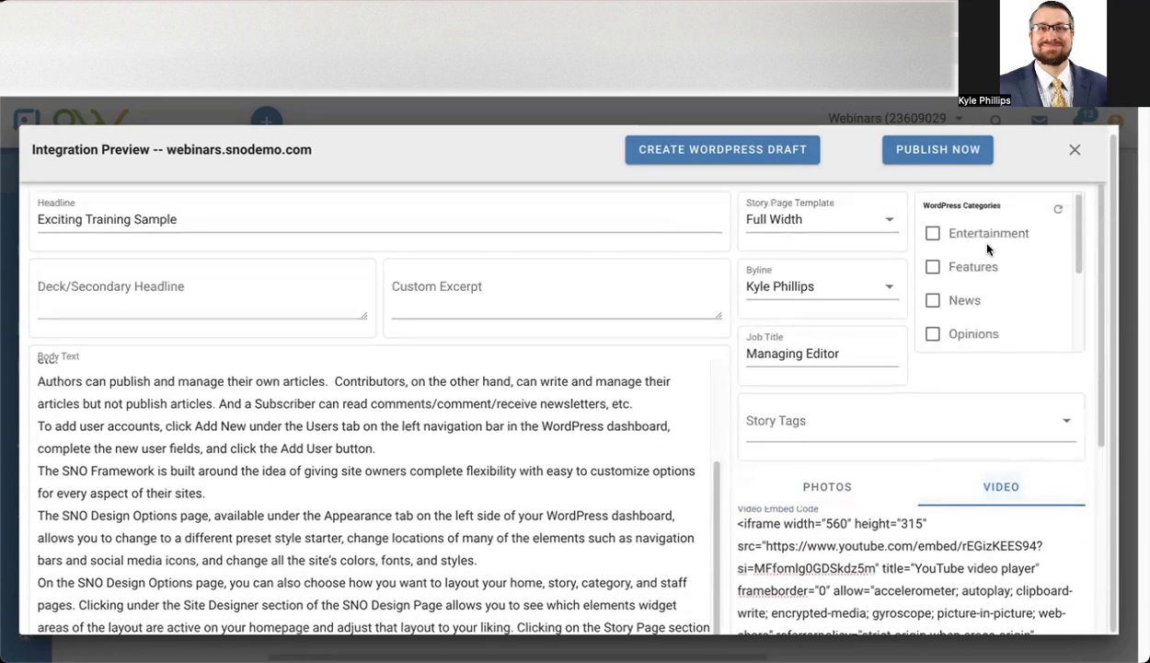
pyautogui.click(800, 220)
pyautogui.click(837, 245)
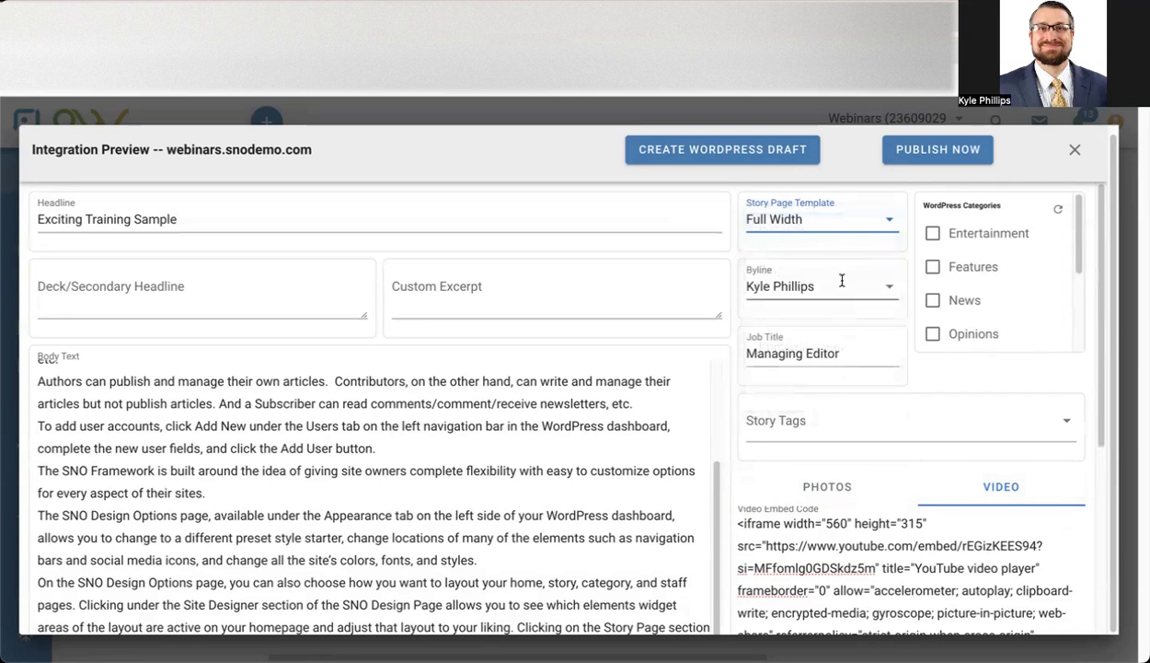
pyautogui.click(825, 286)
pyautogui.click(826, 286)
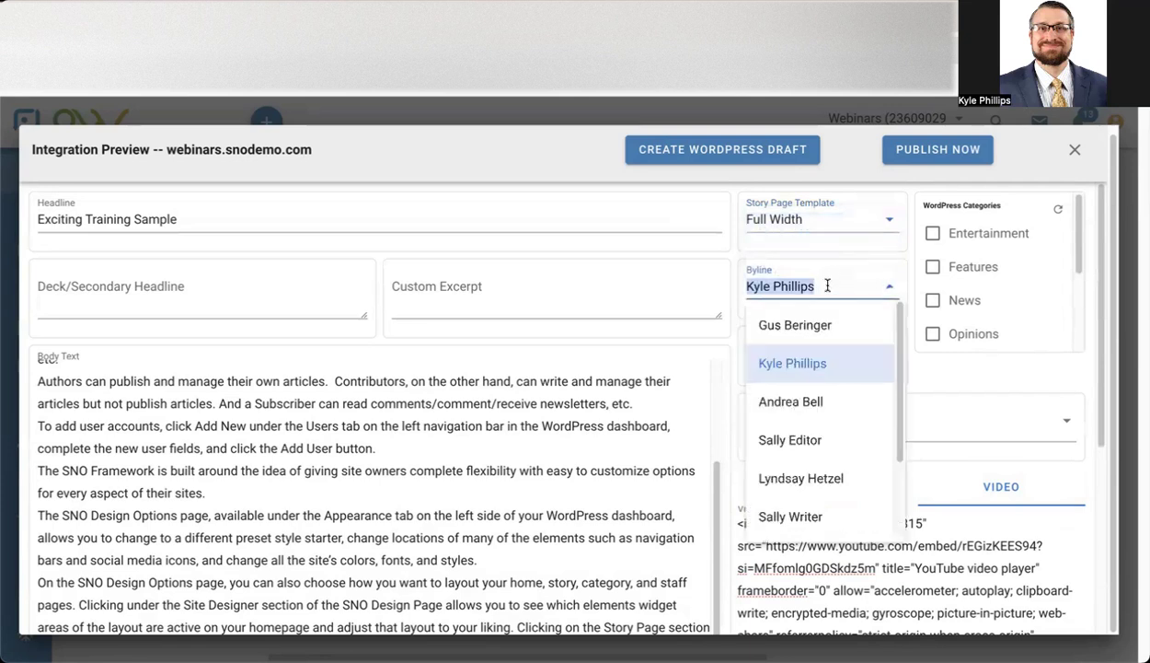
pyautogui.click(802, 360)
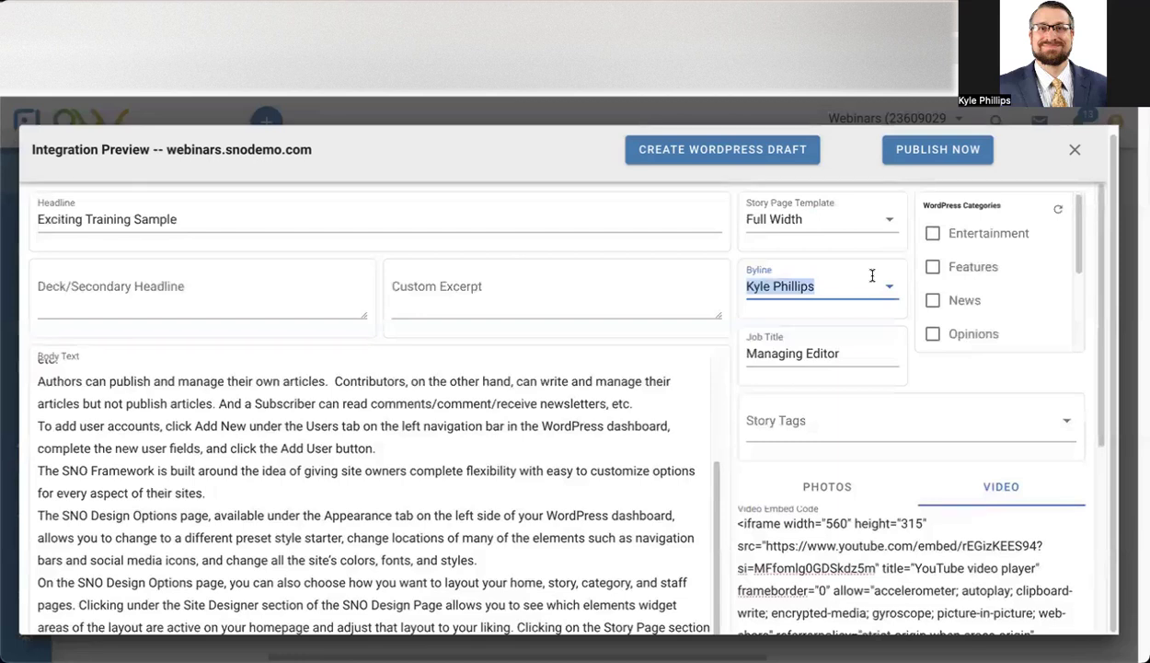
# Assign the post to the News and Showcase WordPress categories.
pyautogui.scroll(-1, 955, 265)
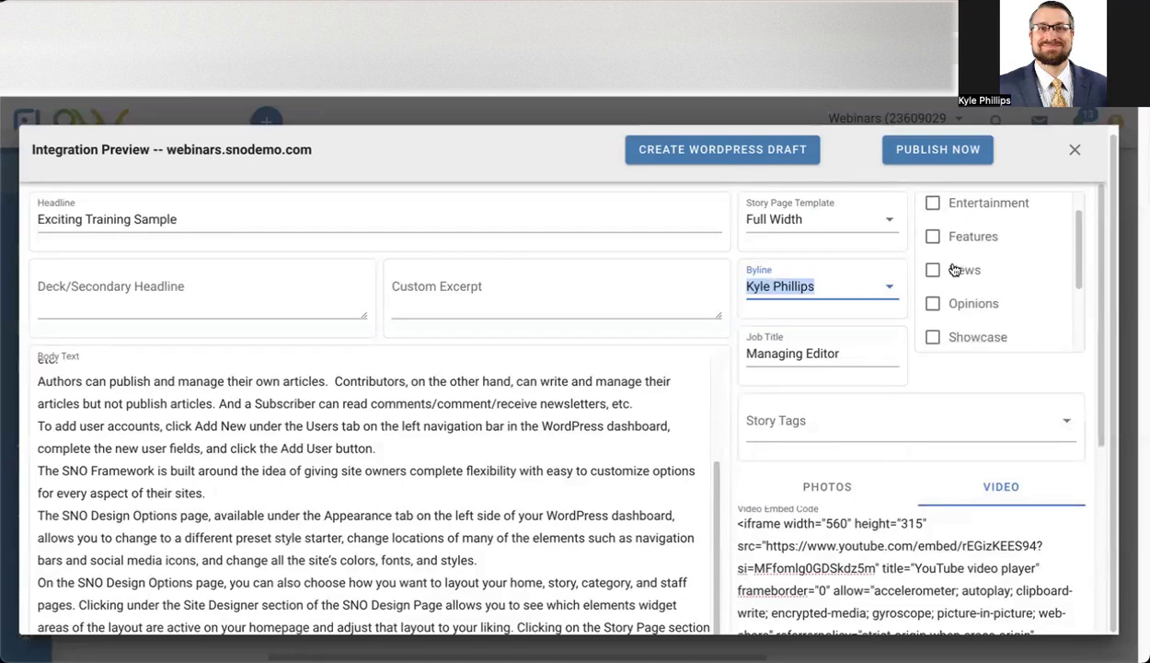
pyautogui.click(932, 270)
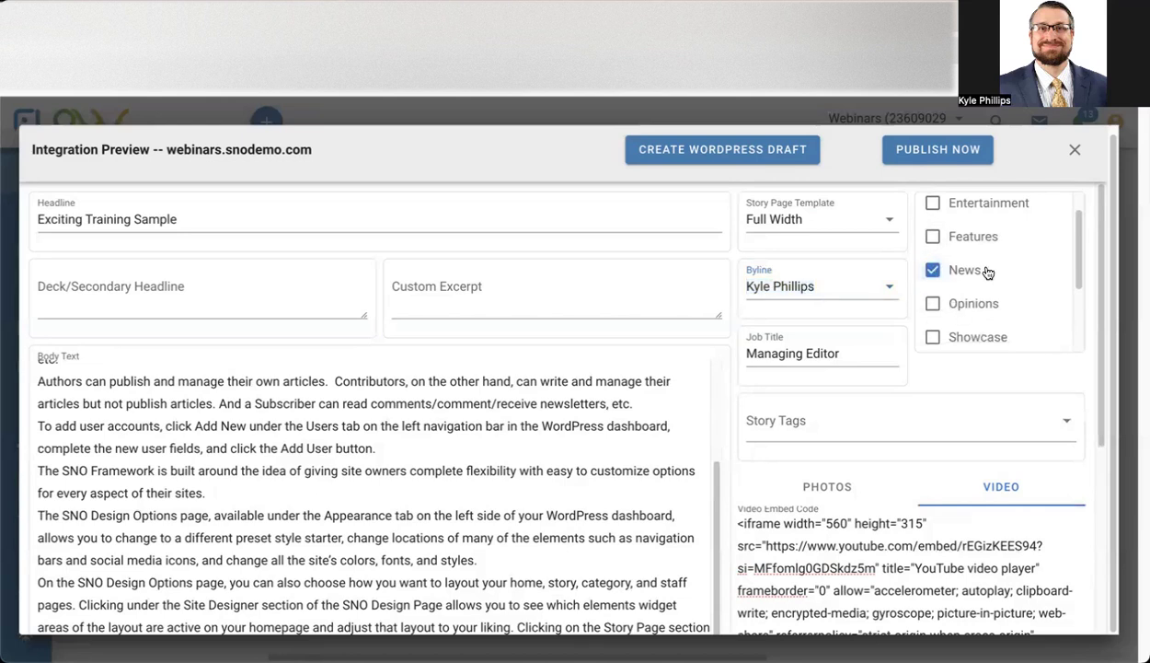
pyautogui.scroll(1, 962, 268)
pyautogui.scroll(-1, 965, 276)
pyautogui.click(934, 298)
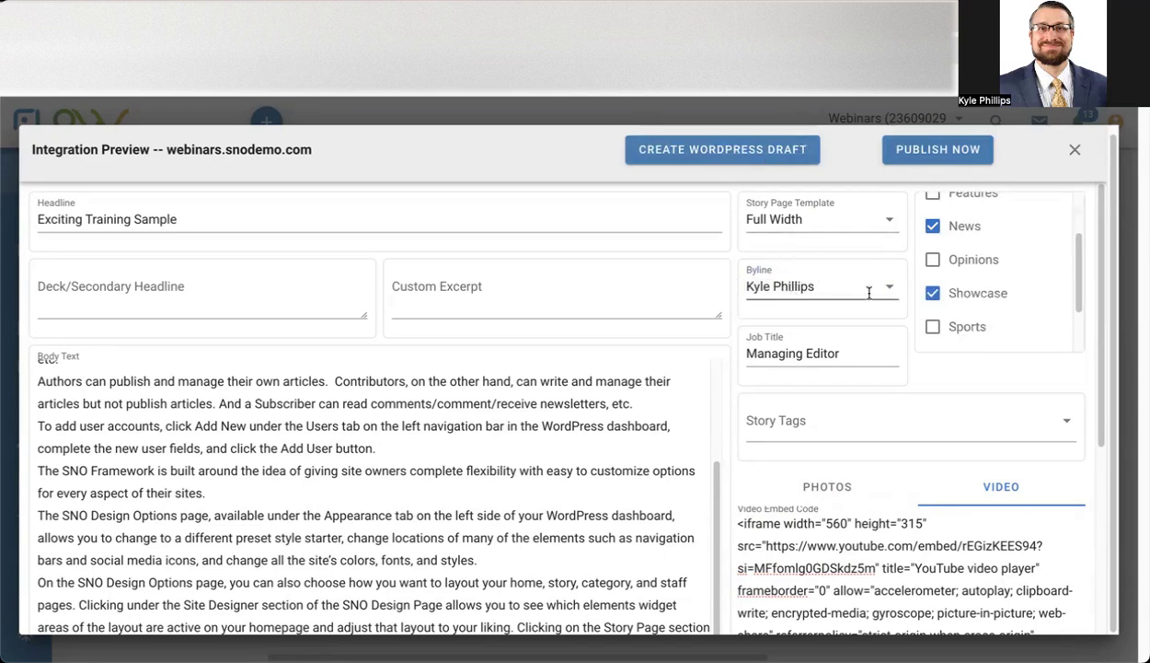
# Review the featured photo's settings and create a WordPress draft of the story.
pyautogui.click(825, 478)
pyautogui.scroll(-3, 940, 413)
pyautogui.moveTo(821, 426)
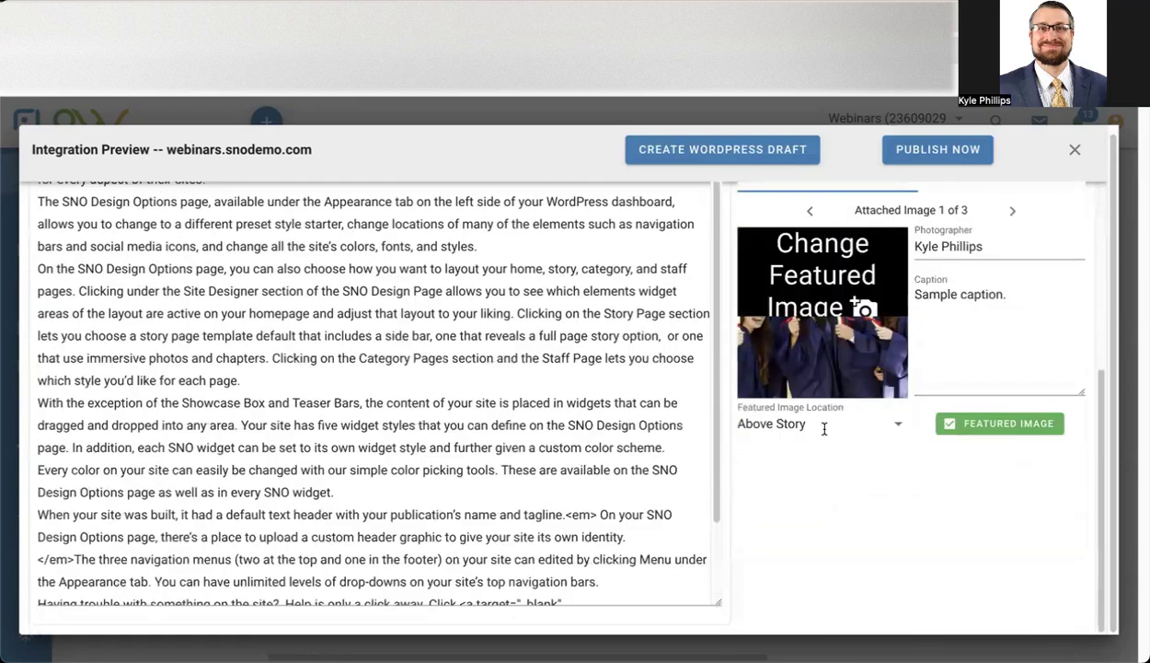
pyautogui.scroll(-1, 833, 368)
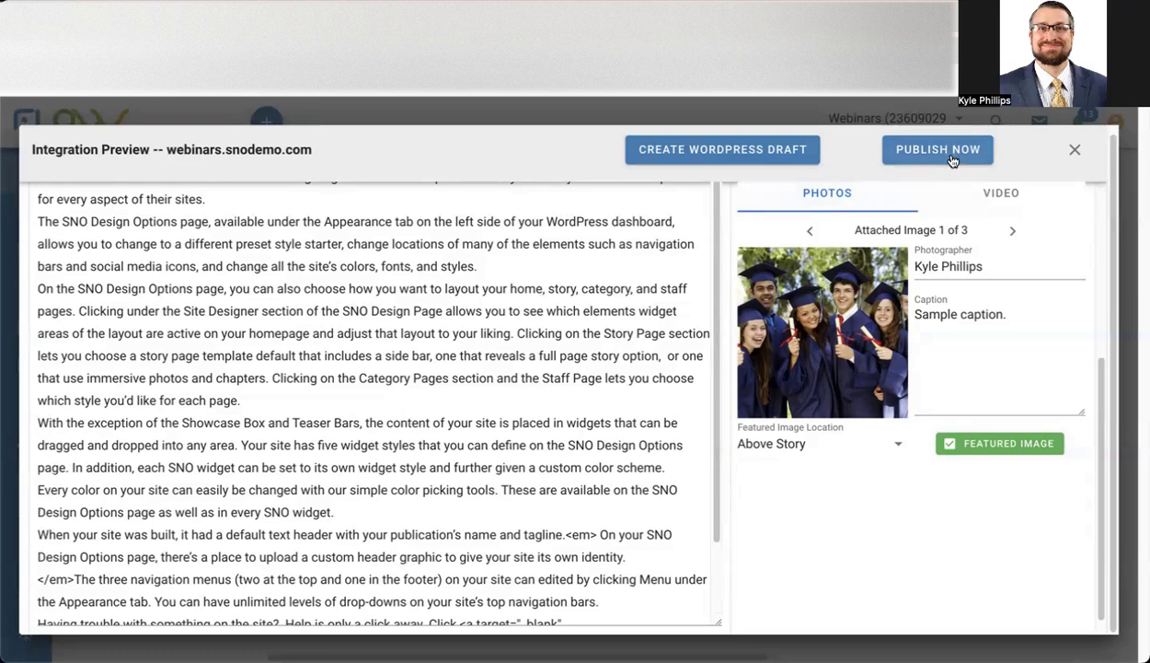
pyautogui.click(775, 155)
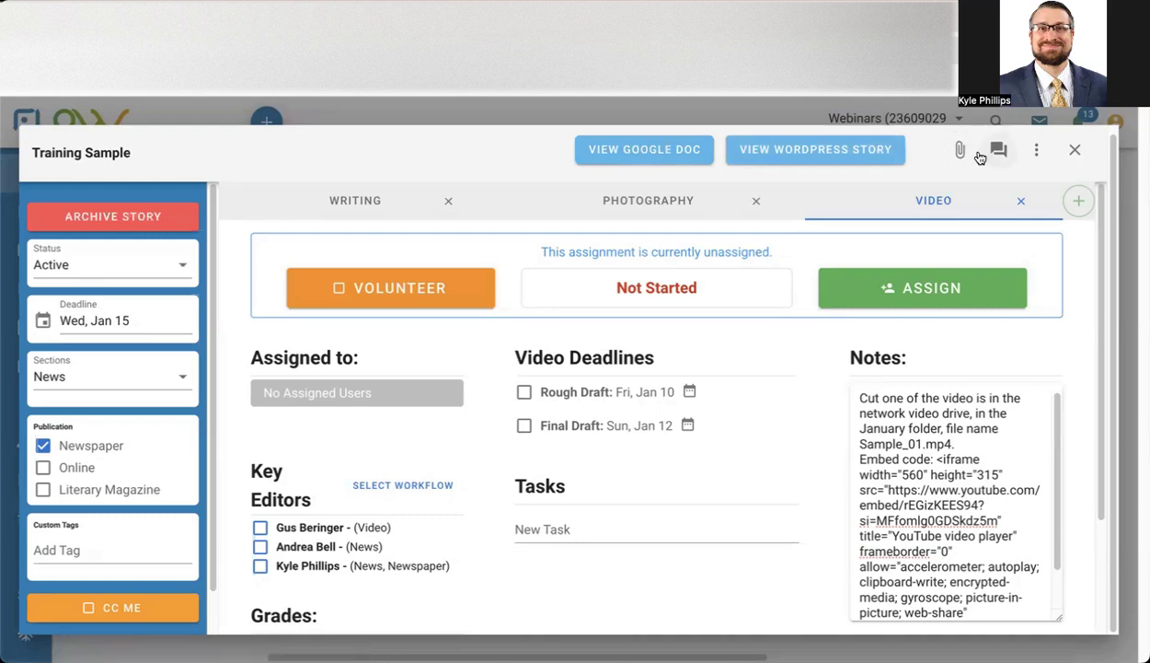
# Close the story, reopen Training Sample from the full story list and archive it.
pyautogui.click(1074, 152)
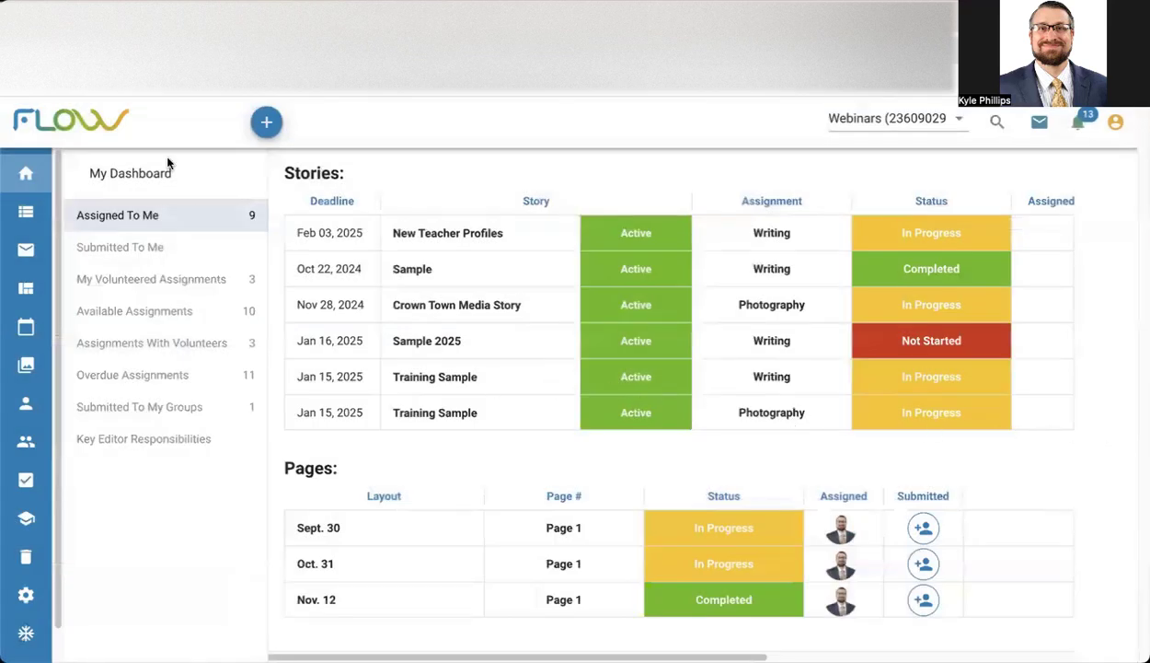
pyautogui.click(26, 211)
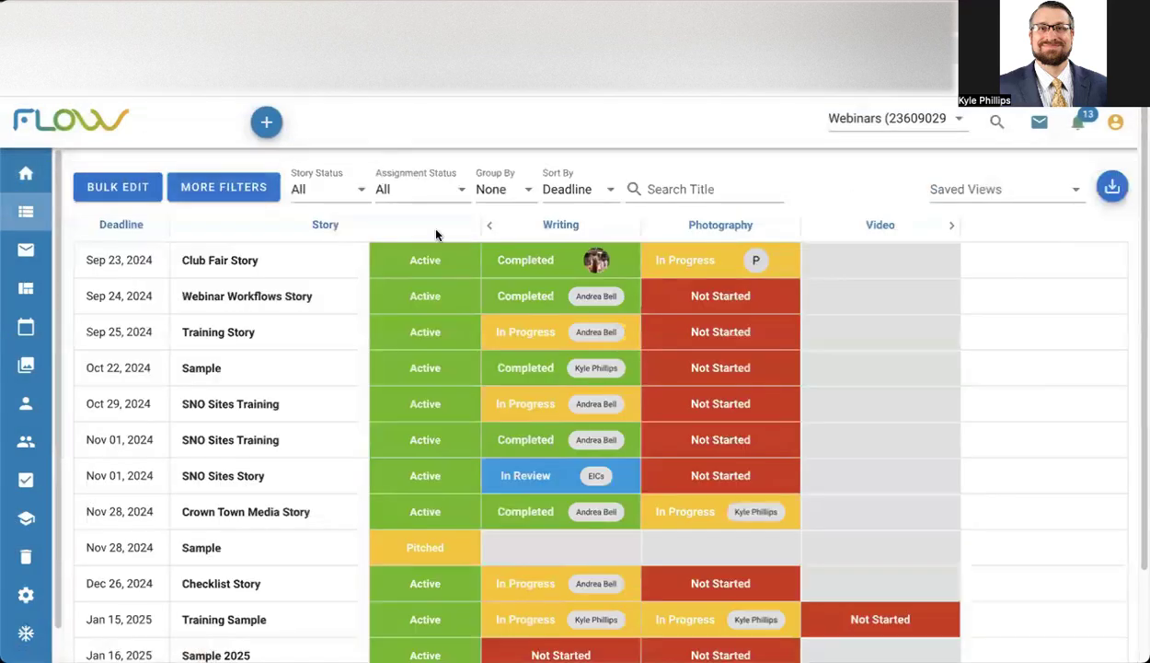
pyautogui.scroll(-1, 247, 502)
pyautogui.click(227, 594)
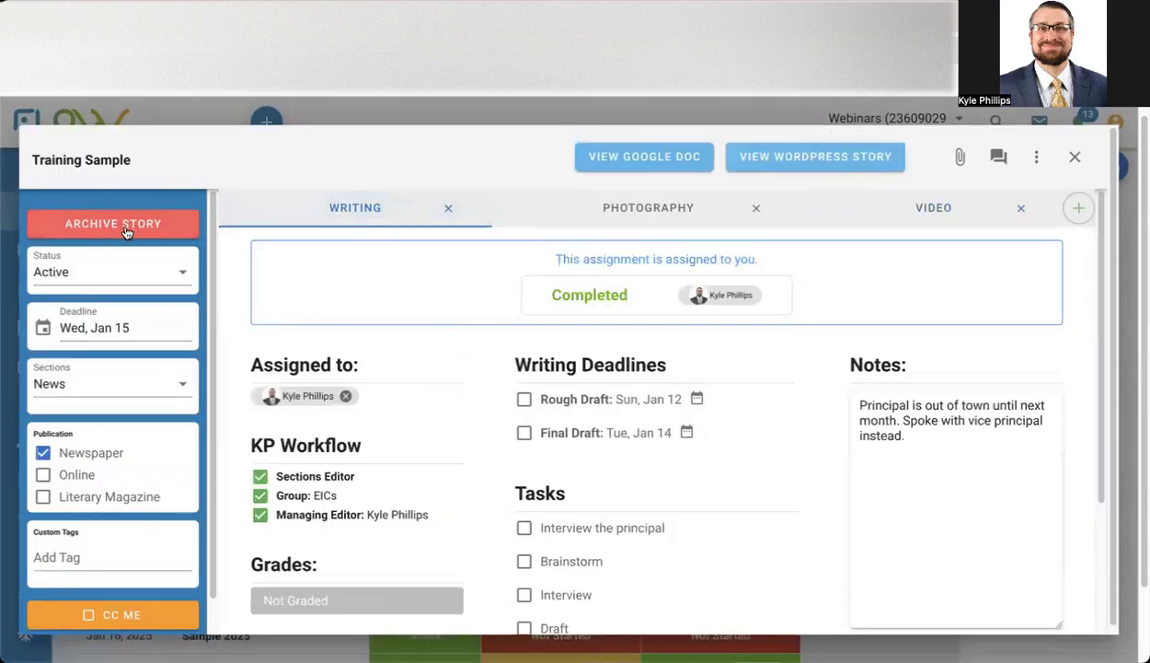
pyautogui.click(126, 231)
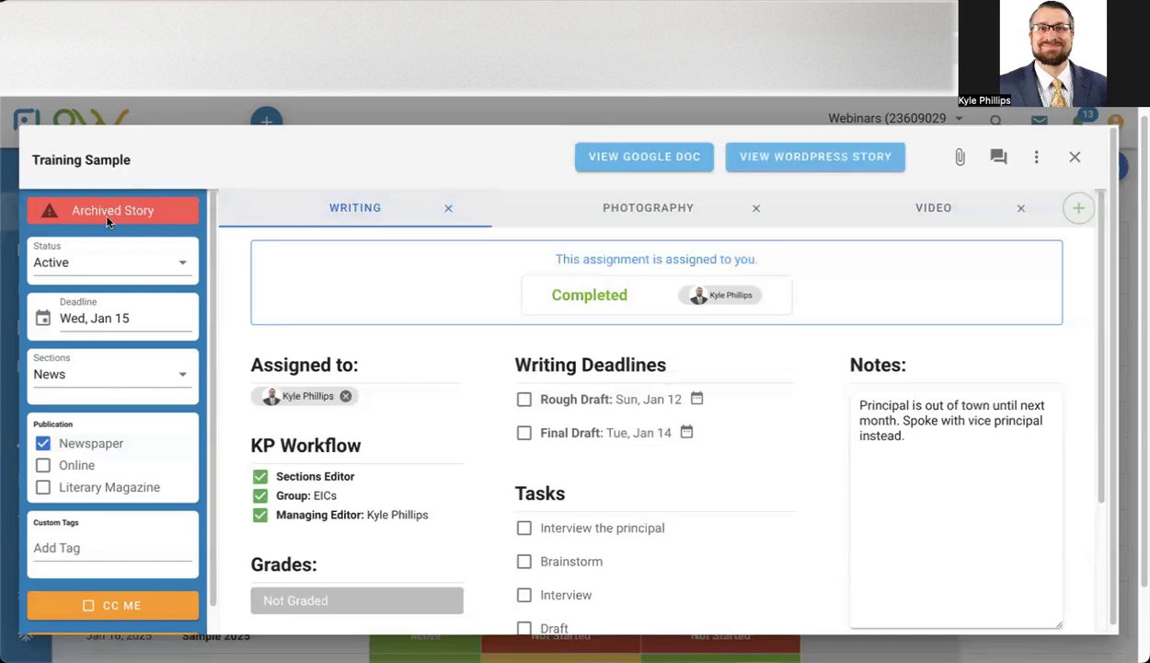
pyautogui.click(1075, 157)
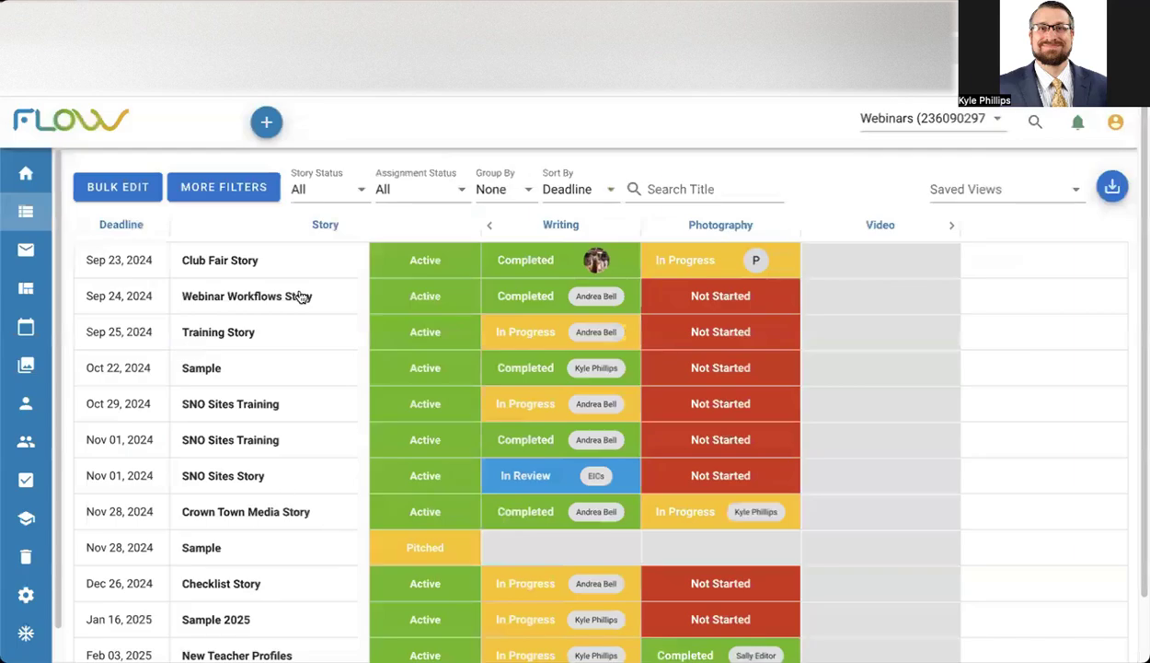
# Look through the remaining stories in the list, and open Checklist Story to view its archive option before closing it.
pyautogui.scroll(-2, 300, 295)
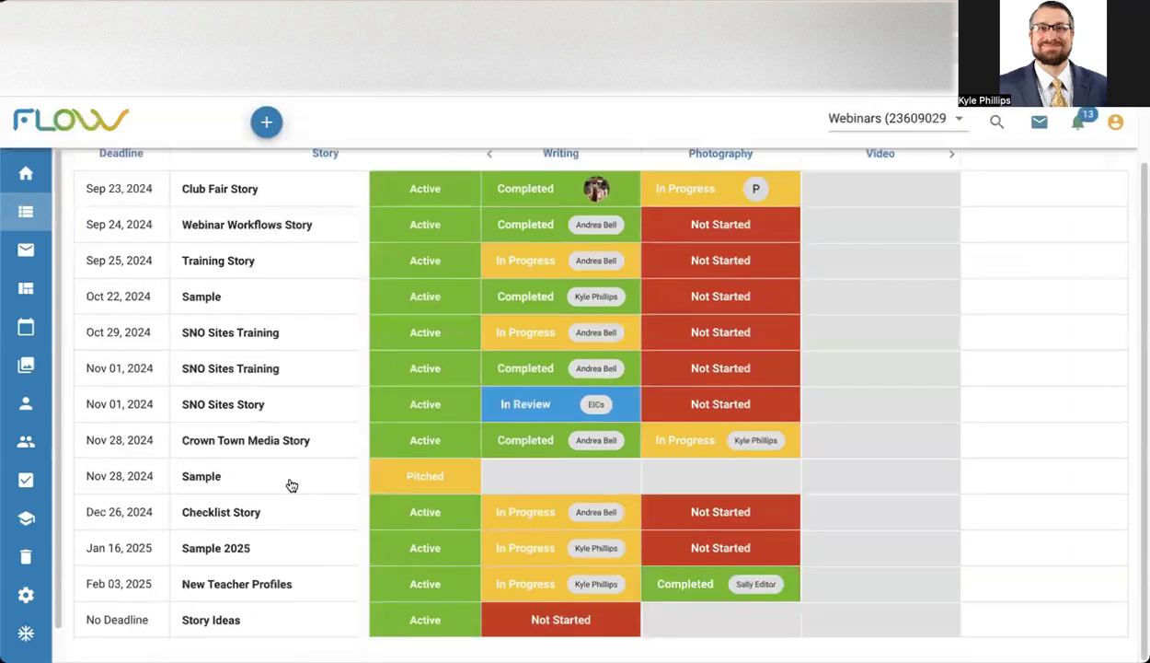
pyautogui.scroll(2, 292, 485)
pyautogui.scroll(-1, 279, 425)
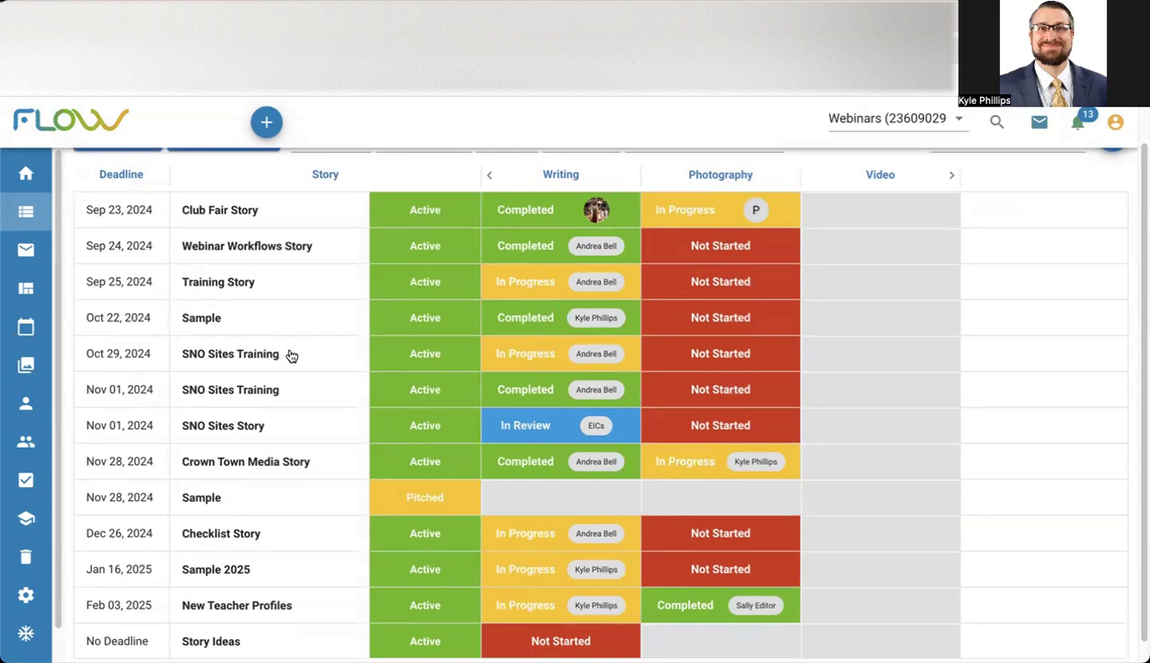
pyautogui.scroll(2, 313, 357)
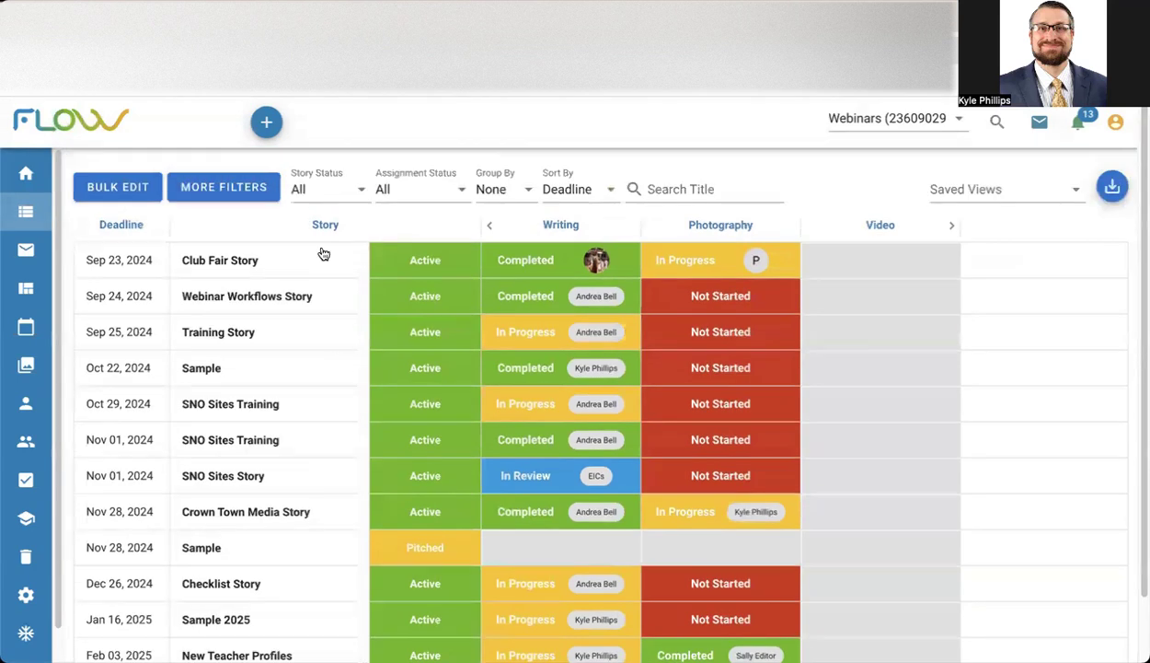
pyautogui.click(250, 590)
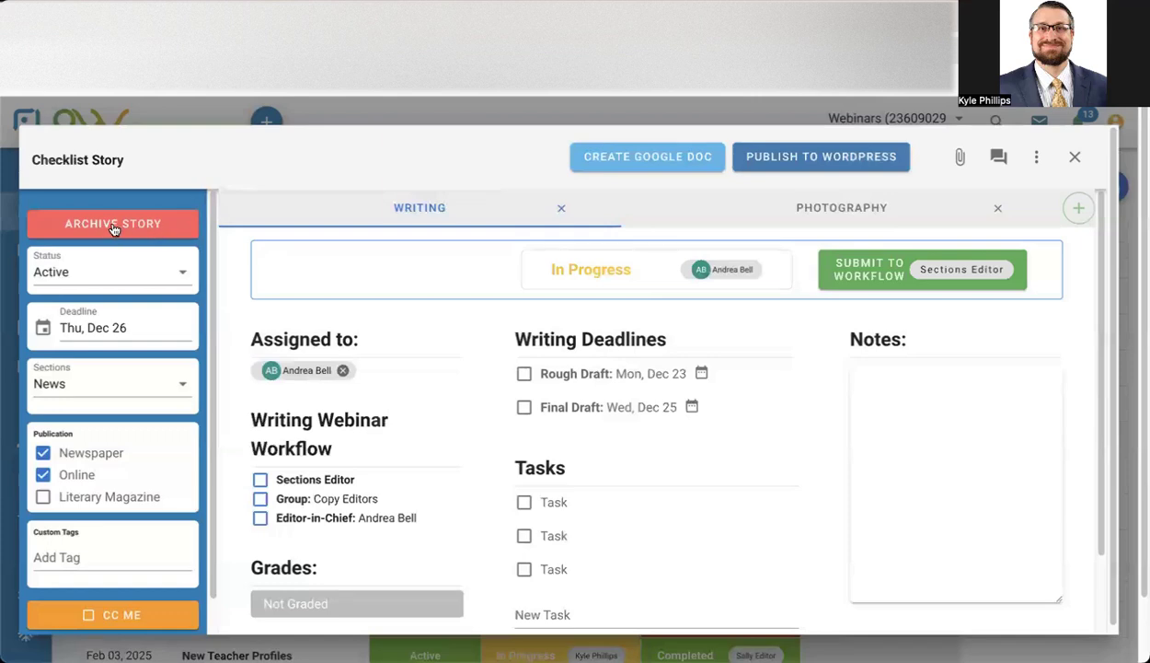
pyautogui.click(1073, 157)
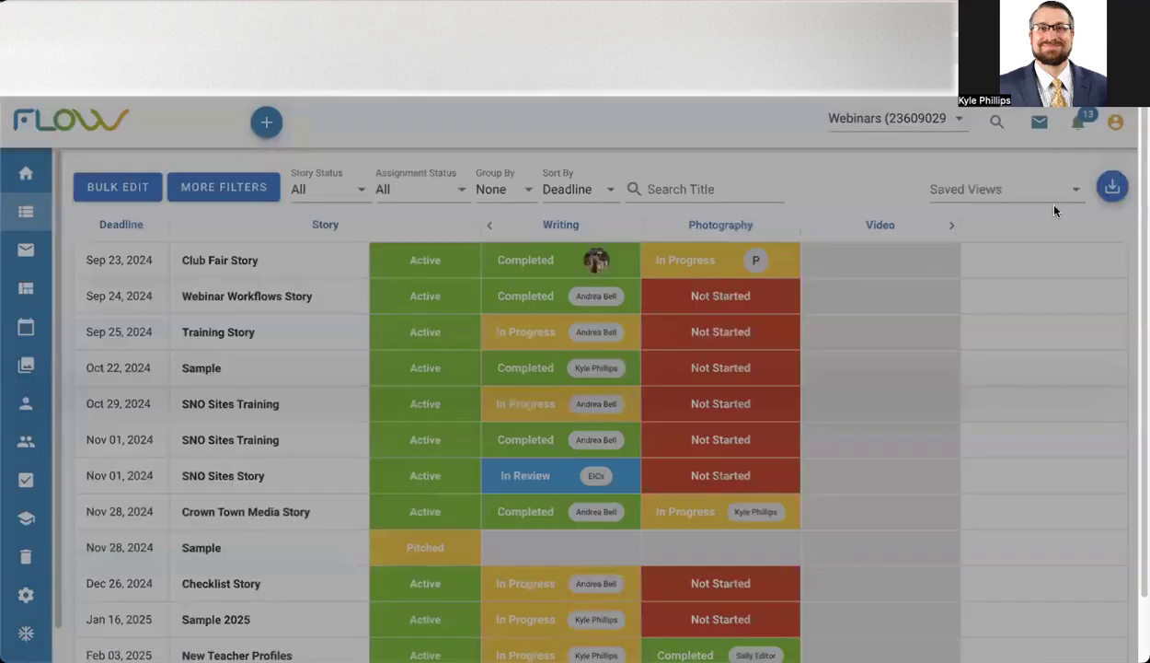